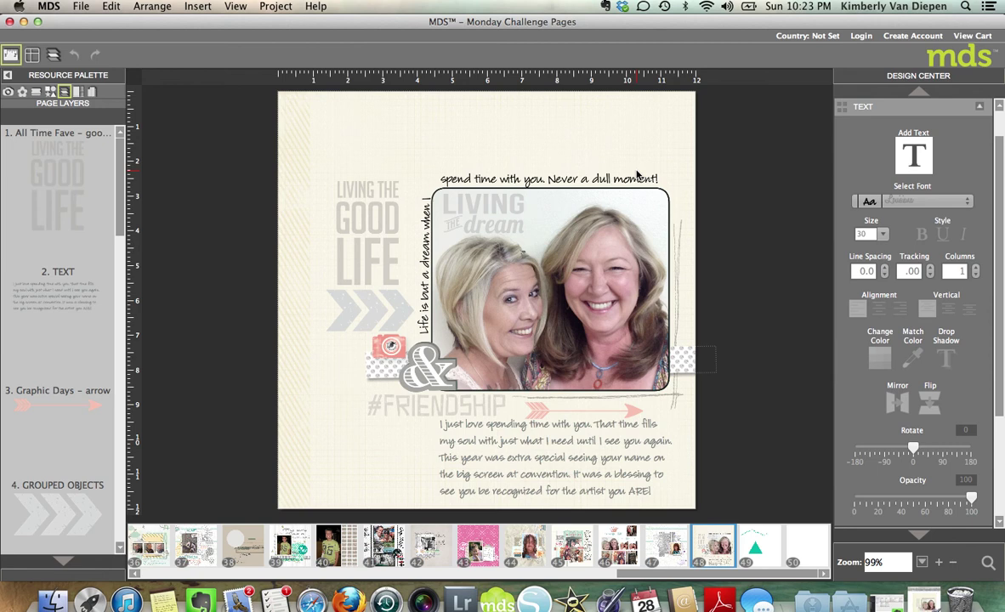
Step: Open page 49 and move the green triangle partly off the page's left edge
{"action": "left_click", "coordinate": [763, 544]}
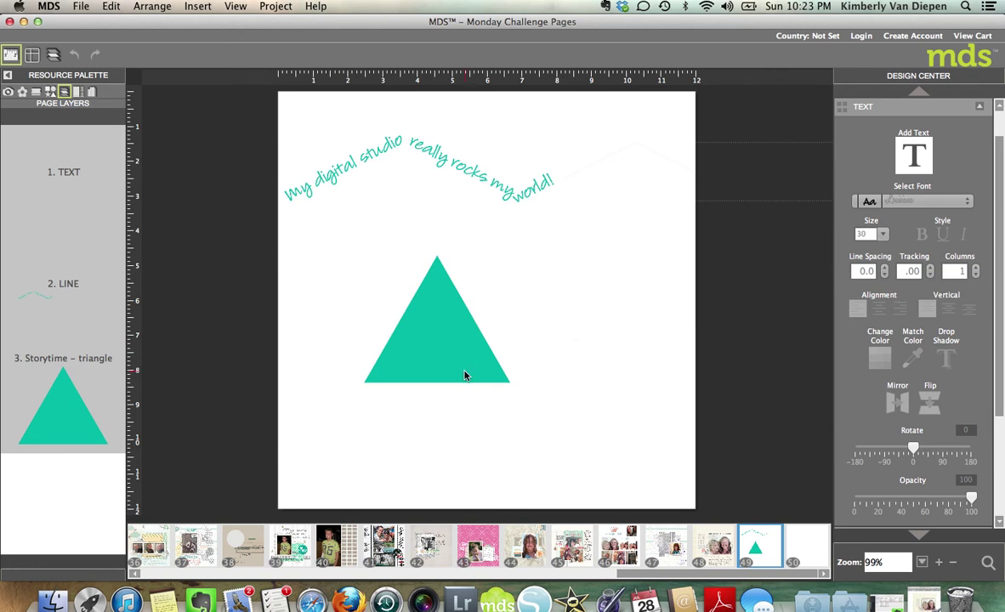
{"action": "left_click_drag", "start_coordinate": [464, 374], "coordinate": [280, 384]}
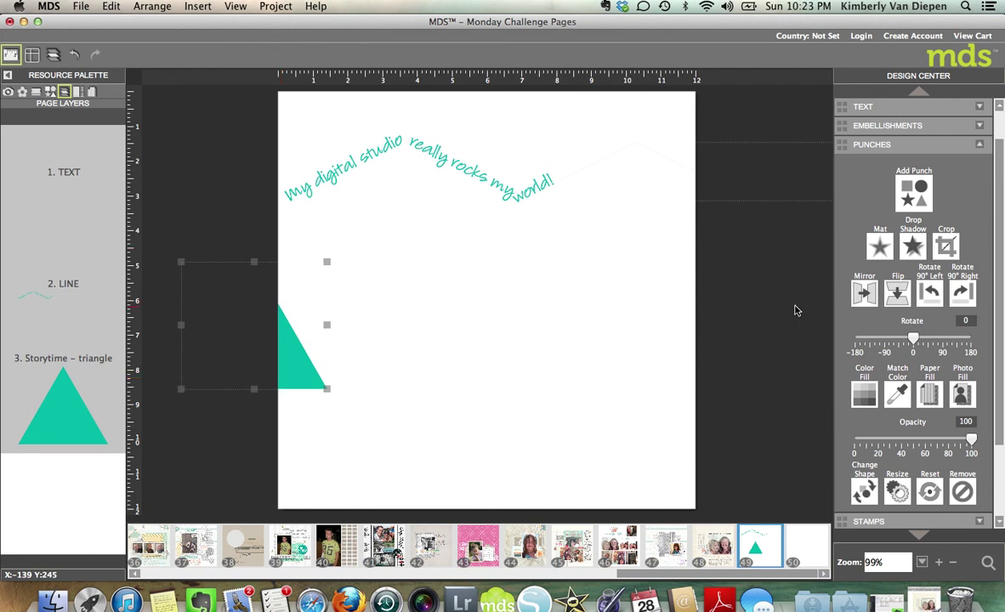
Step: Add a straight horizontal freeform line to the page using the Line Editor's default starter line
{"action": "scroll", "coordinate": [935, 359], "scroll_direction": "down", "scroll_amount": 3}
{"action": "scroll", "coordinate": [935, 358], "scroll_direction": "down", "scroll_amount": 2}
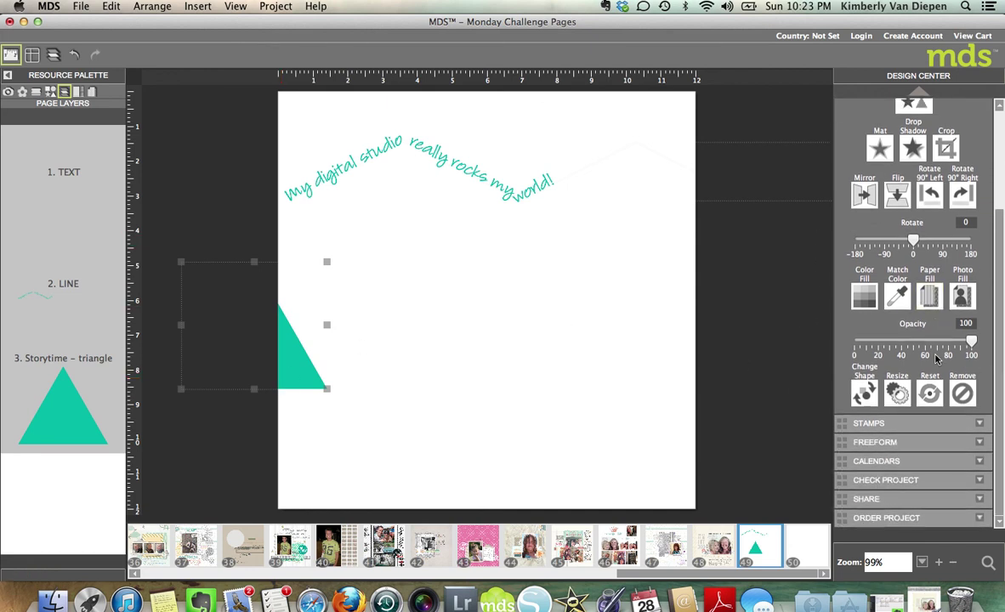
{"action": "left_click", "coordinate": [916, 442]}
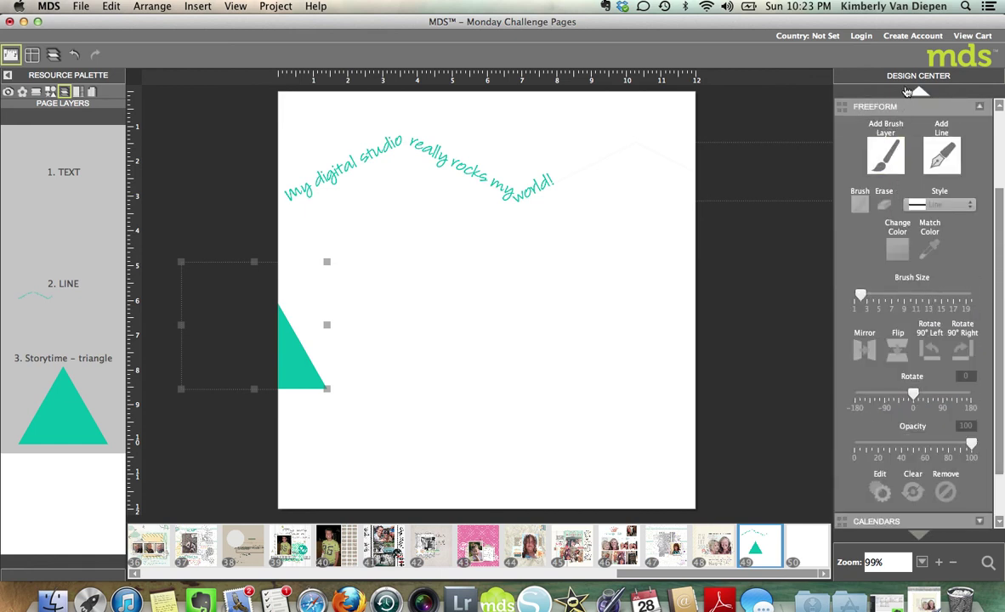
{"action": "left_click", "coordinate": [942, 156]}
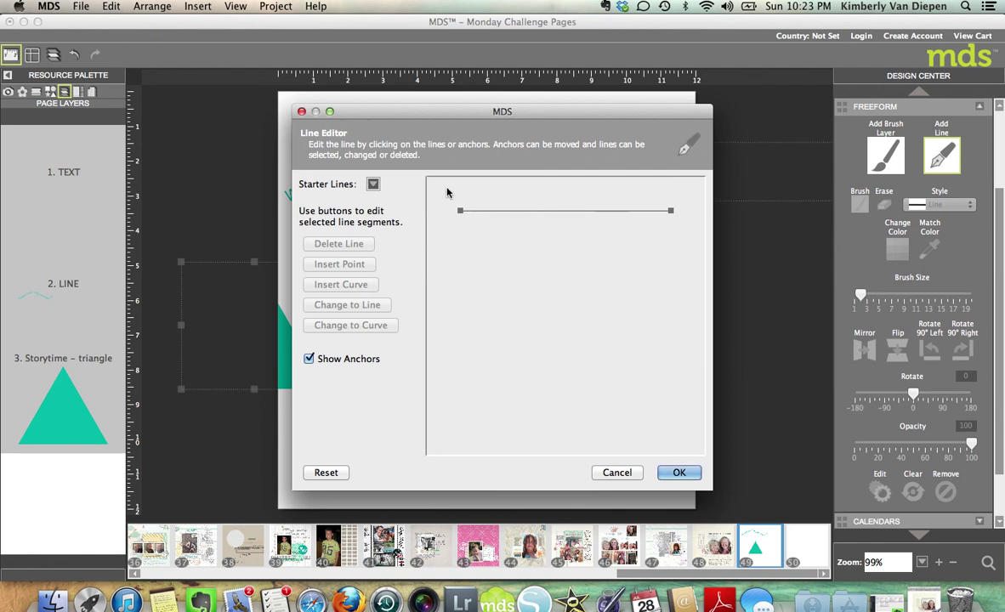
{"action": "left_click", "coordinate": [373, 184]}
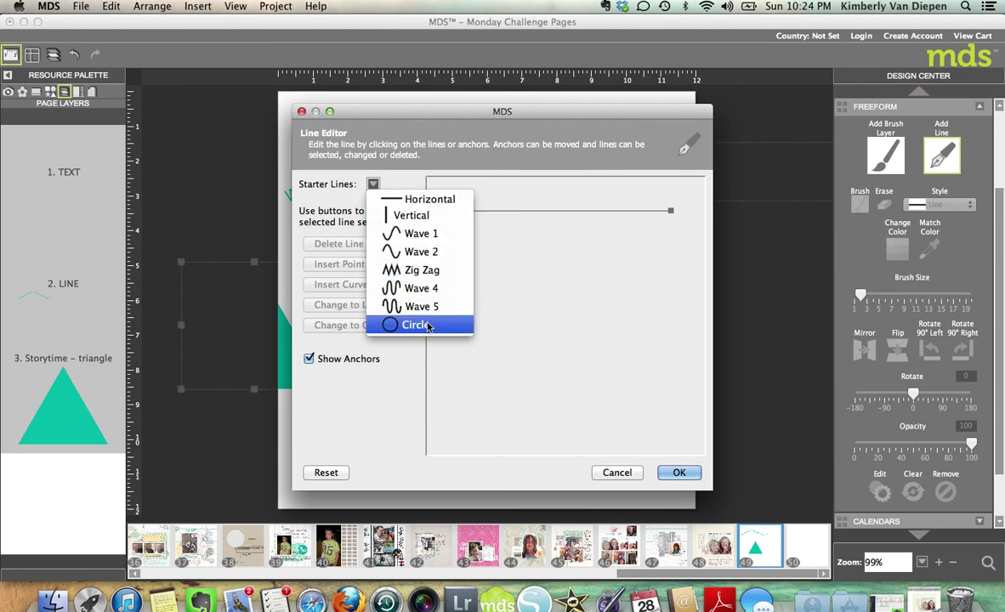
{"action": "left_click", "coordinate": [541, 370]}
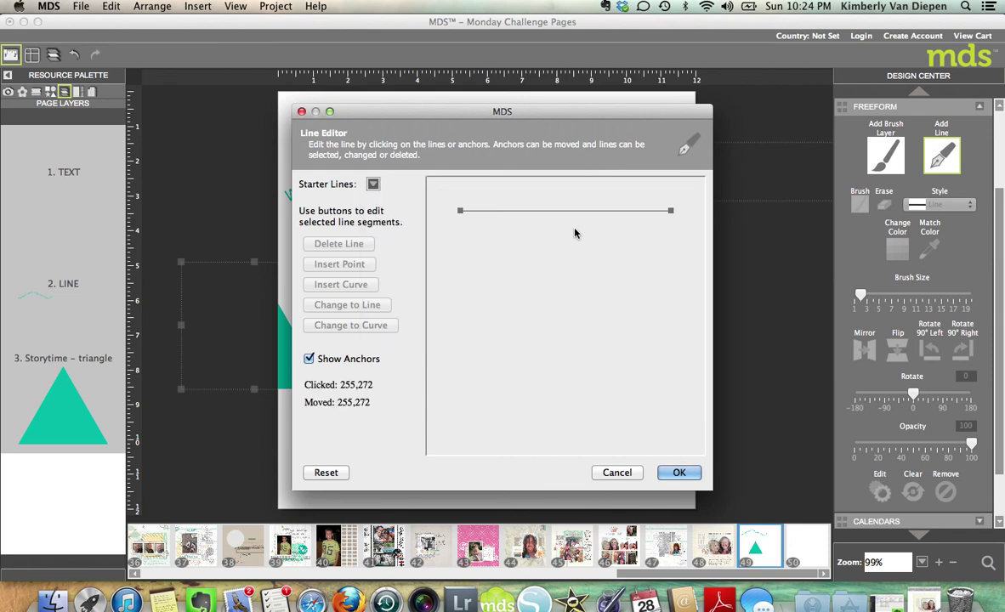
{"action": "left_click", "coordinate": [678, 472]}
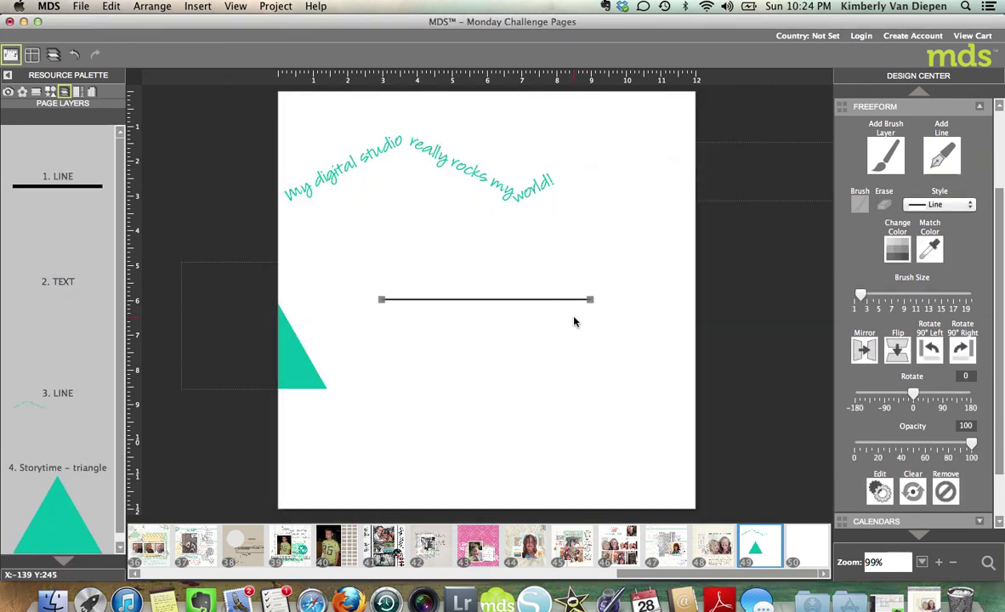
Step: Add a new empty text box to the page
{"action": "left_click", "coordinate": [809, 187]}
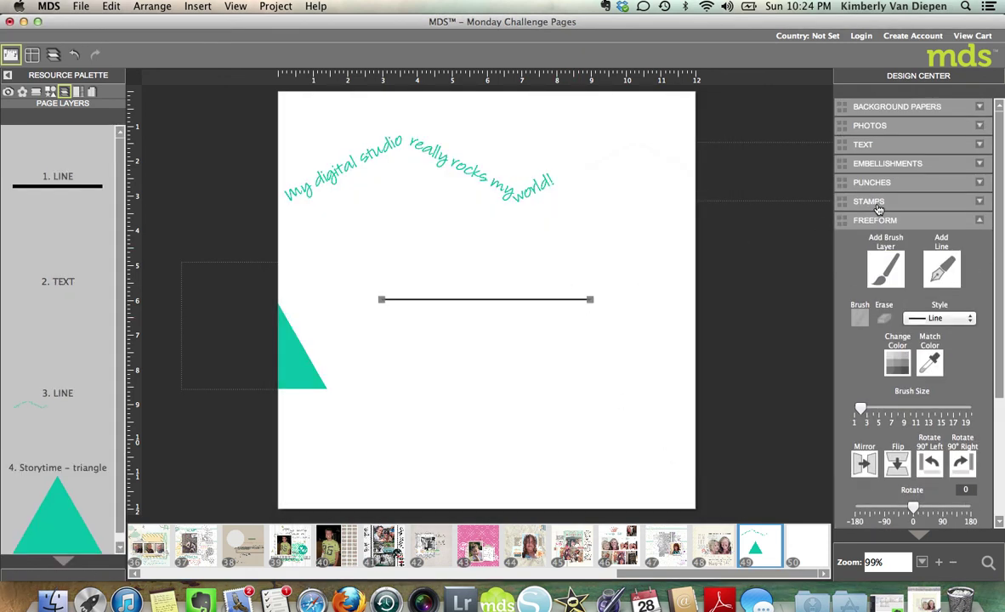
{"action": "left_click", "coordinate": [877, 146]}
{"action": "left_click", "coordinate": [913, 157]}
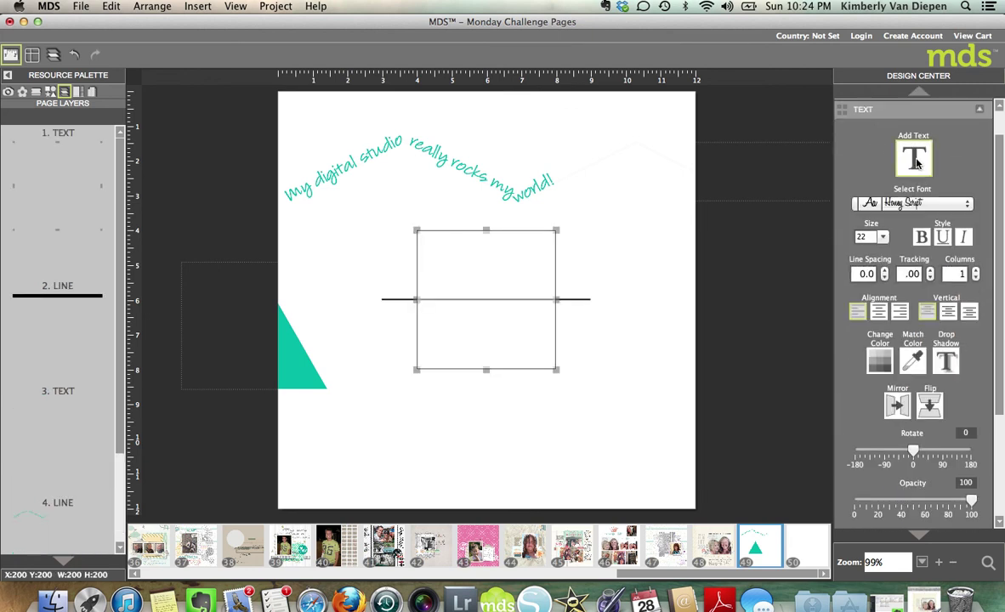
Step: Set the empty text box's font to Louisiana and its size to 36
{"action": "left_click", "coordinate": [909, 203]}
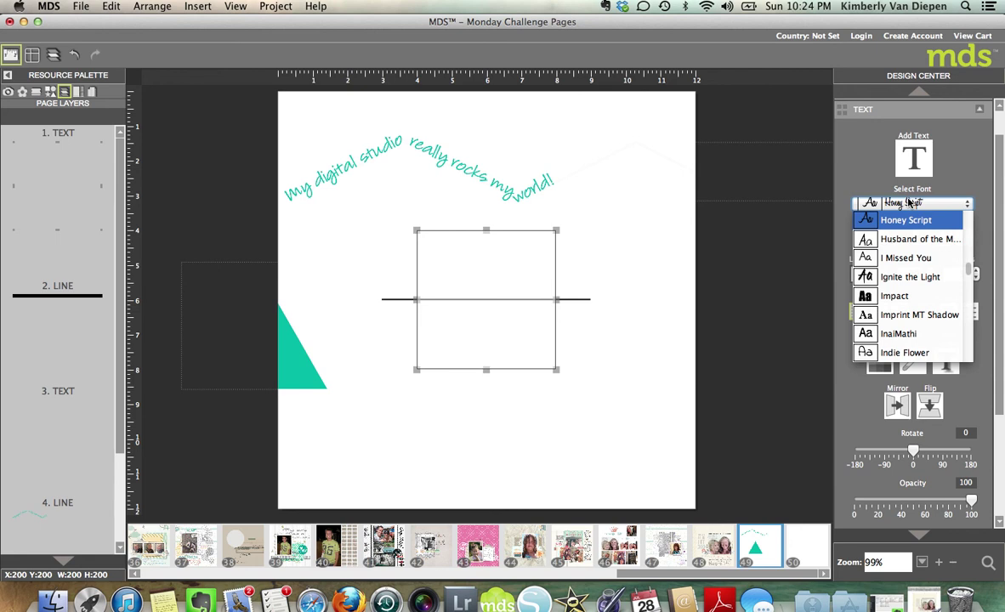
{"action": "type", "text": "lou"}
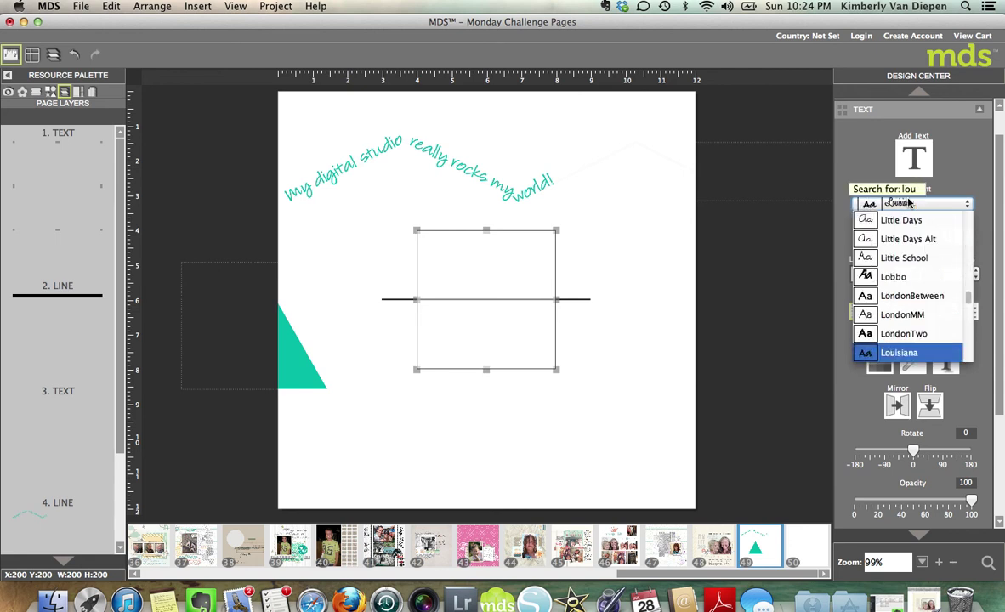
{"action": "left_click", "coordinate": [906, 351]}
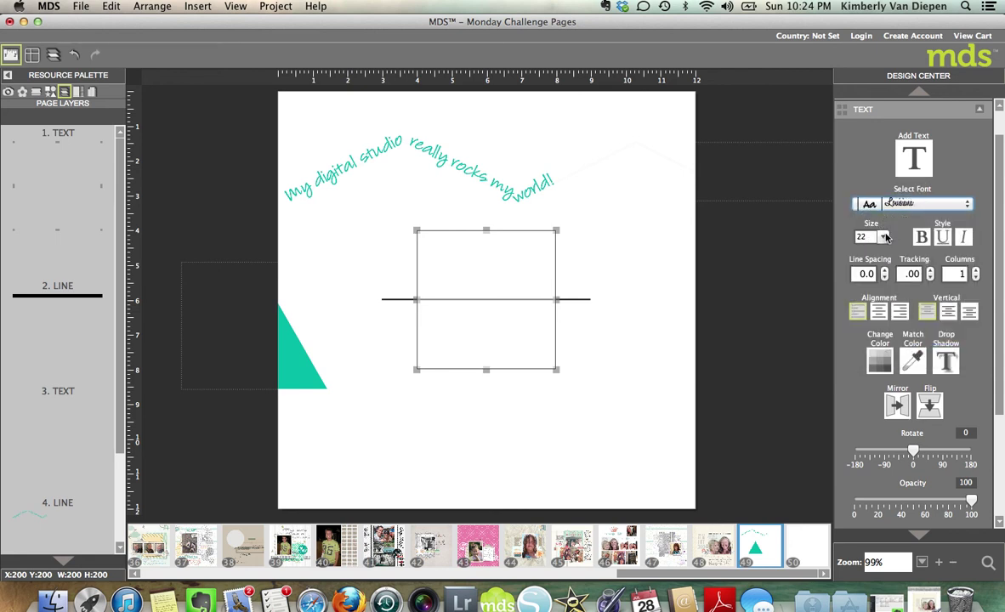
{"action": "left_click", "coordinate": [882, 236]}
{"action": "left_click", "coordinate": [871, 311]}
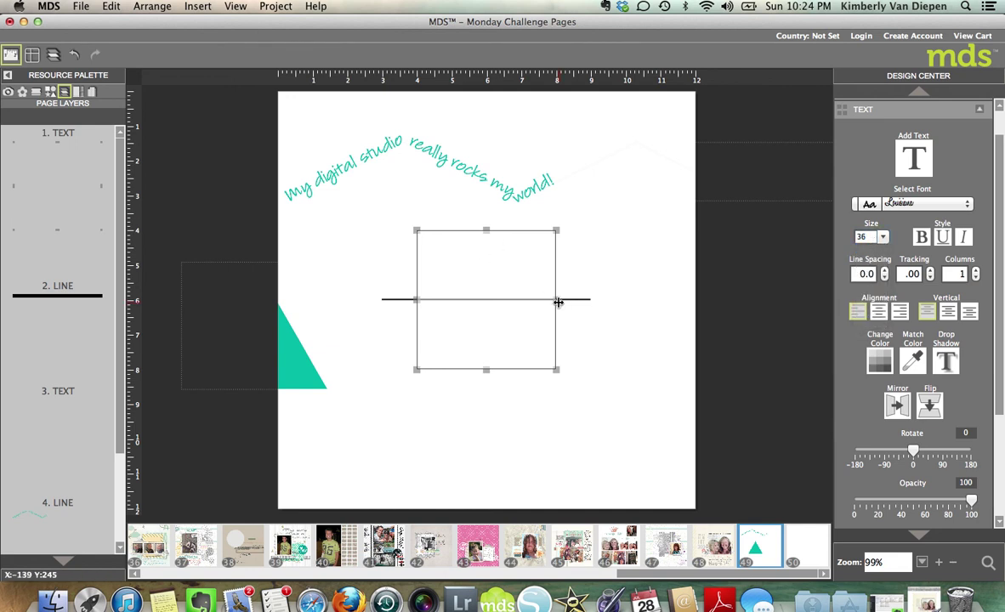
Step: Resize the text box to about 311 by 84 and place it below the horizontal line
{"action": "left_click_drag", "start_coordinate": [557, 302], "coordinate": [636, 299]}
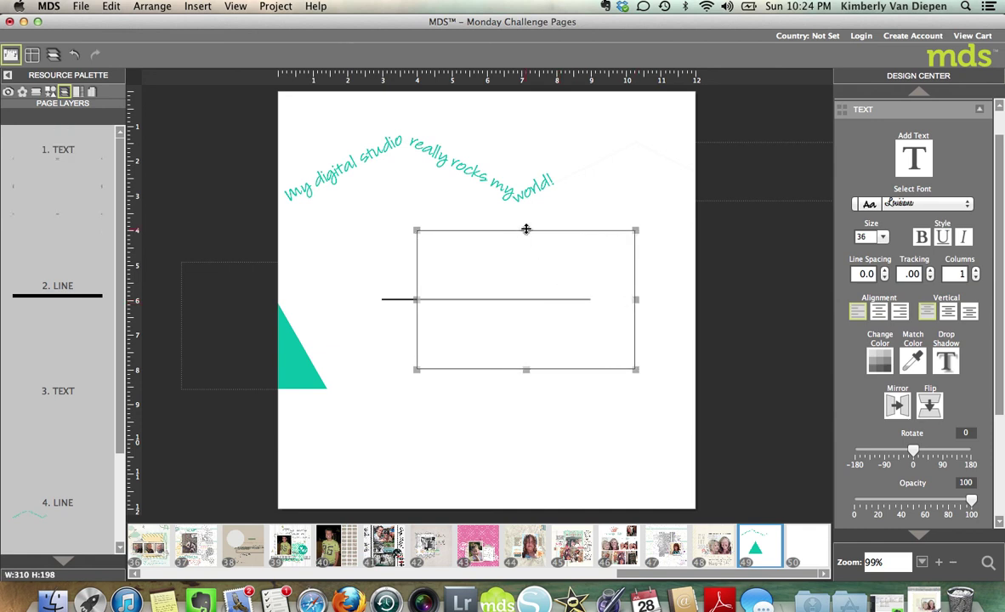
{"action": "left_click_drag", "start_coordinate": [526, 228], "coordinate": [528, 310]}
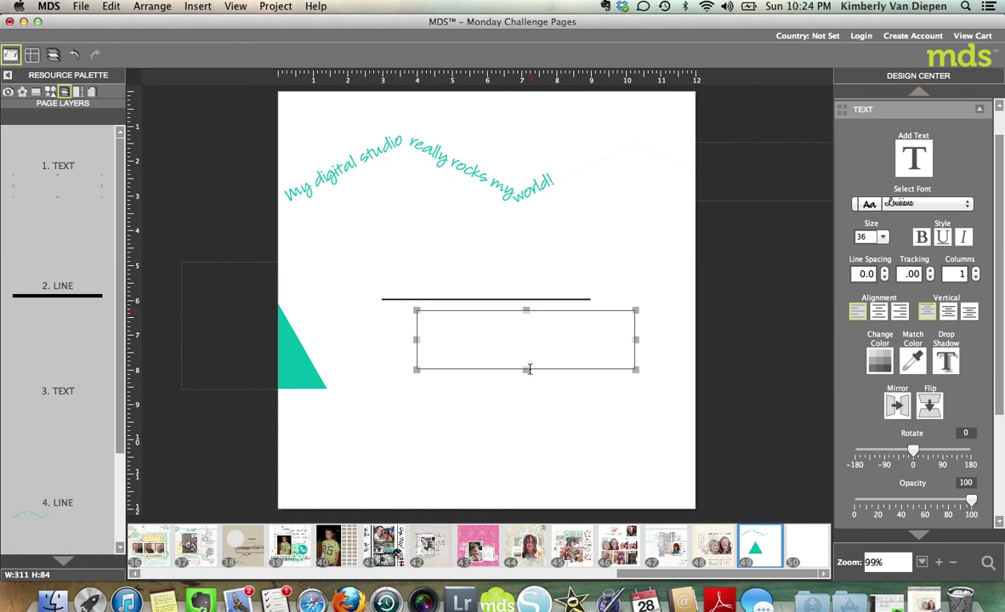
{"action": "left_click_drag", "start_coordinate": [527, 359], "coordinate": [520, 385]}
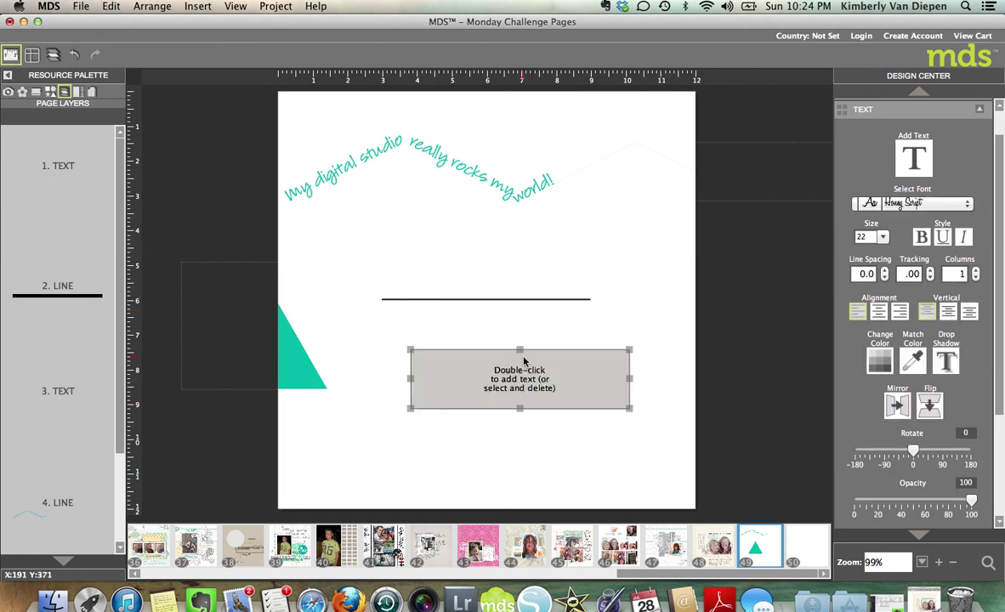
Step: Enter "My Digital studio rocks my world" in the text box, using the Louisiana font at size 40
{"action": "double_click", "coordinate": [522, 360]}
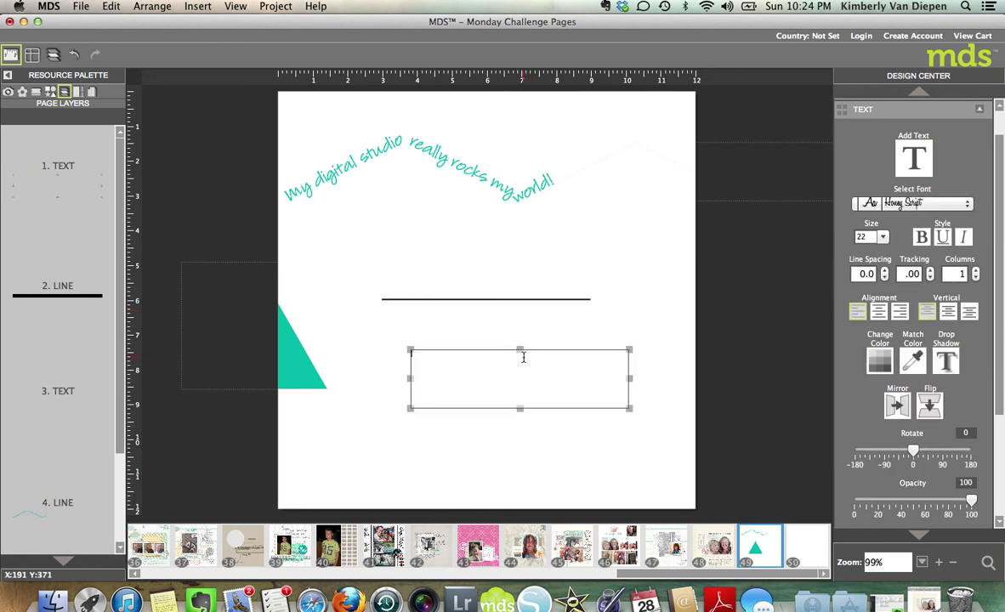
{"action": "left_click", "coordinate": [892, 204]}
{"action": "type", "text": "lou"}
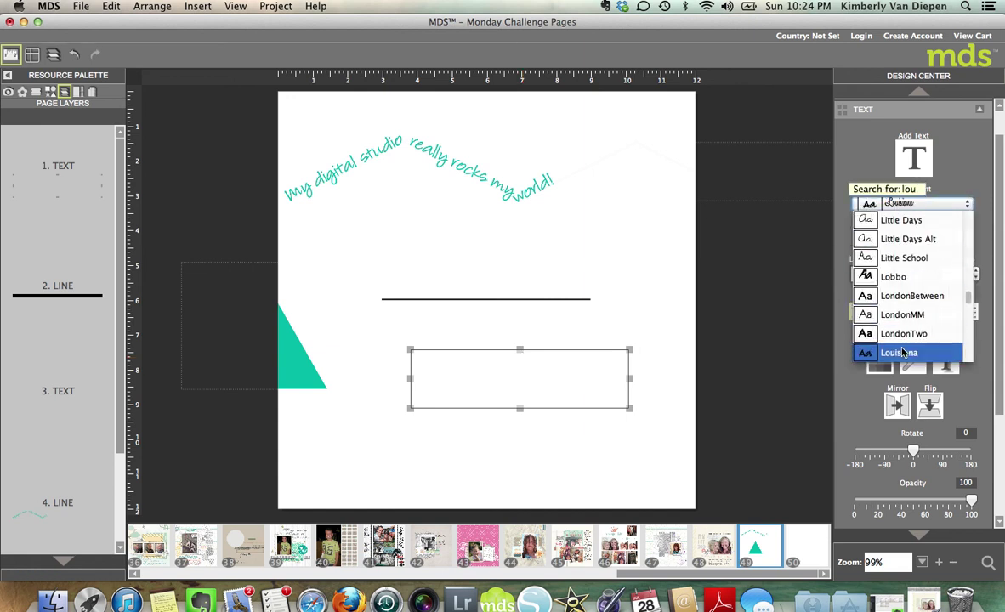
{"action": "left_click", "coordinate": [903, 352]}
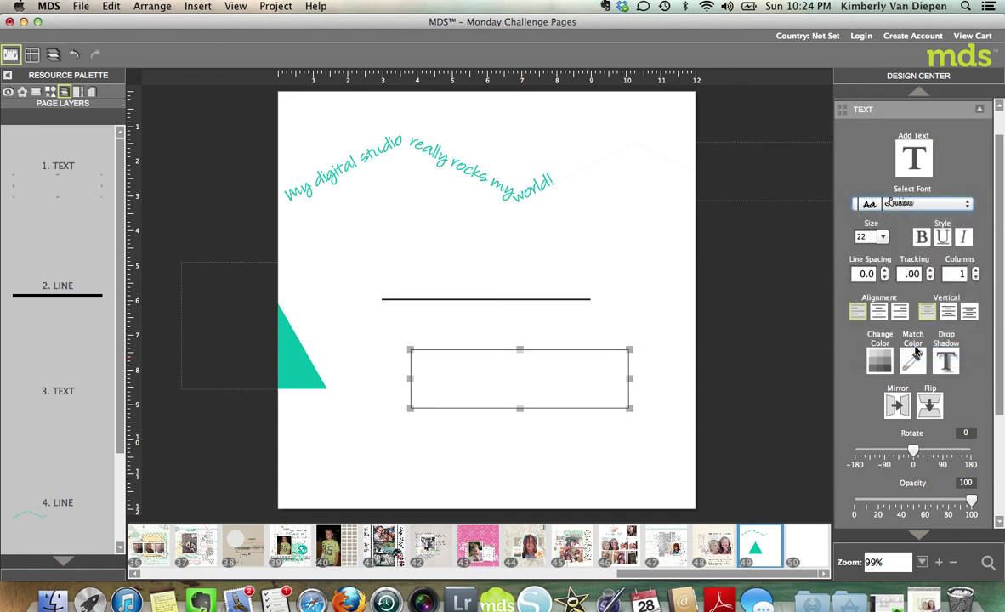
{"action": "left_click", "coordinate": [881, 242]}
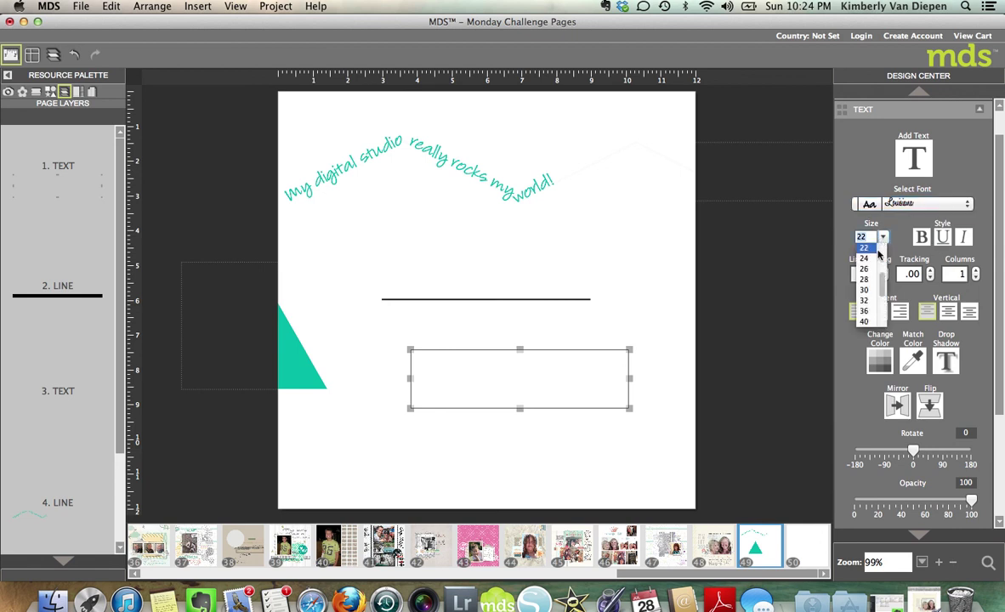
{"action": "left_click", "coordinate": [869, 299]}
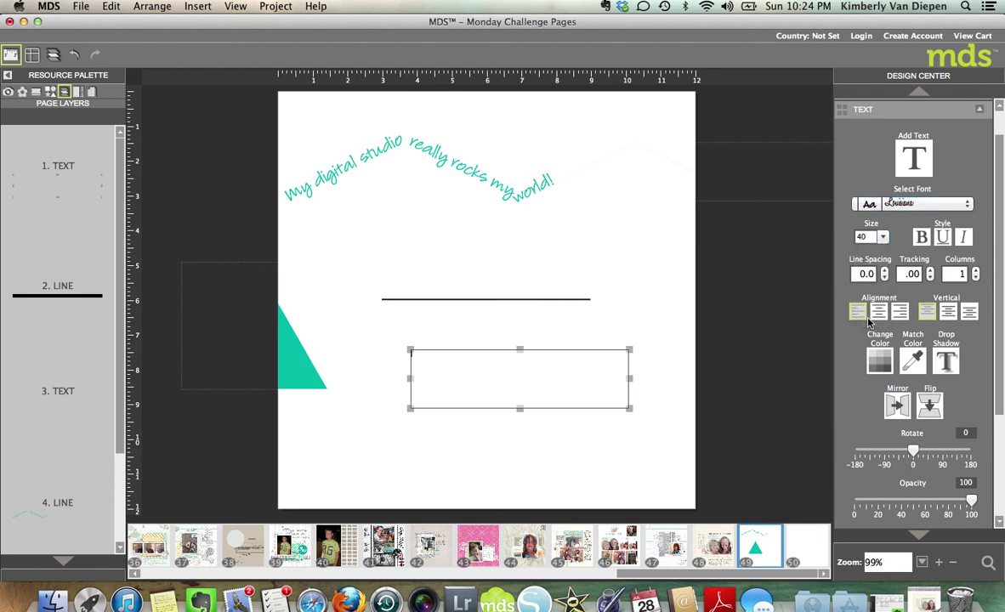
{"action": "type", "text": "y Digital studio "}
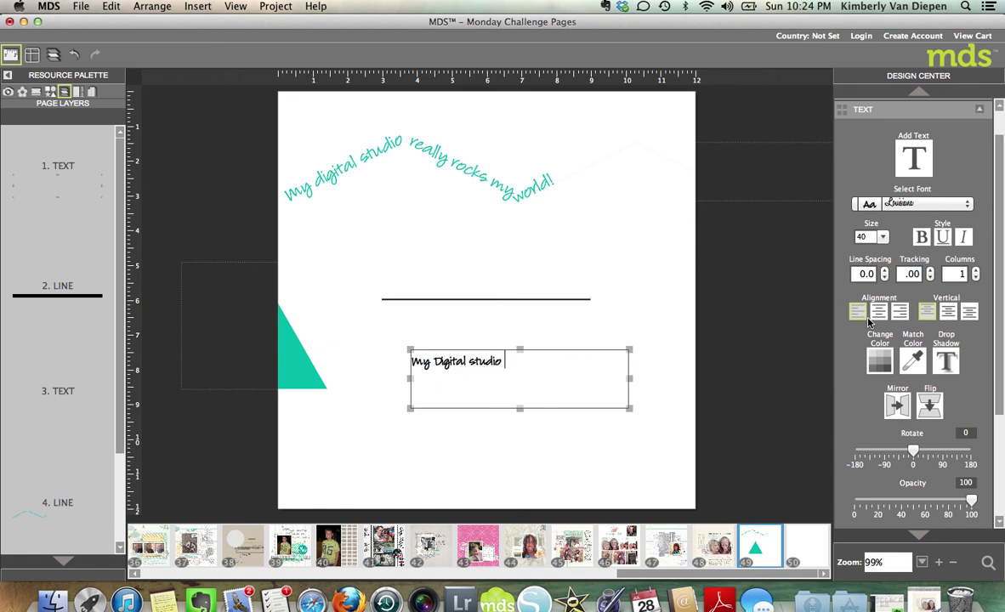
{"action": "type", "text": "rocks my world"}
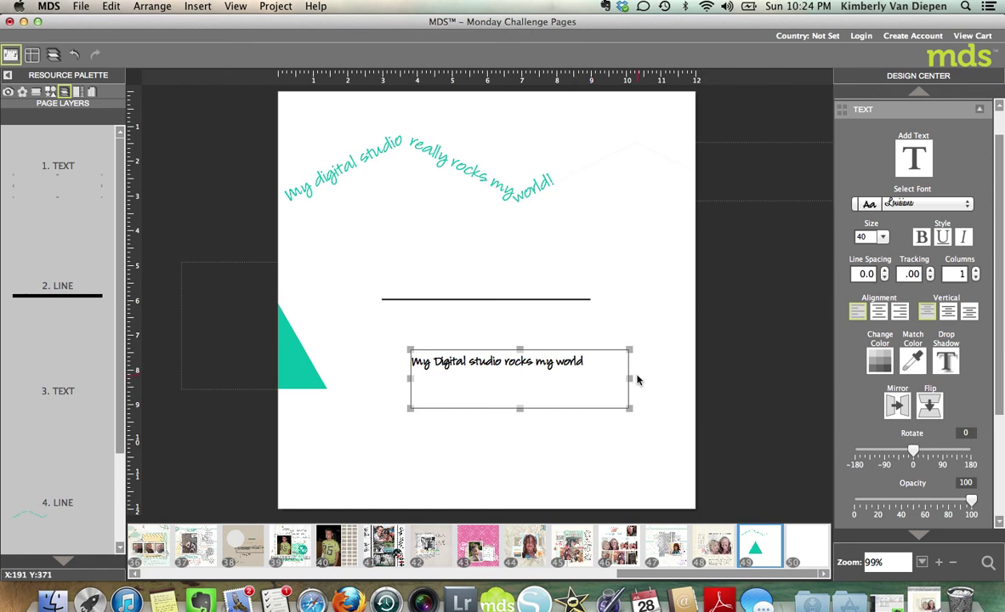
Step: Select the horizontal line together with the text box and attach the text to the line's shape
{"action": "left_click", "coordinate": [578, 302]}
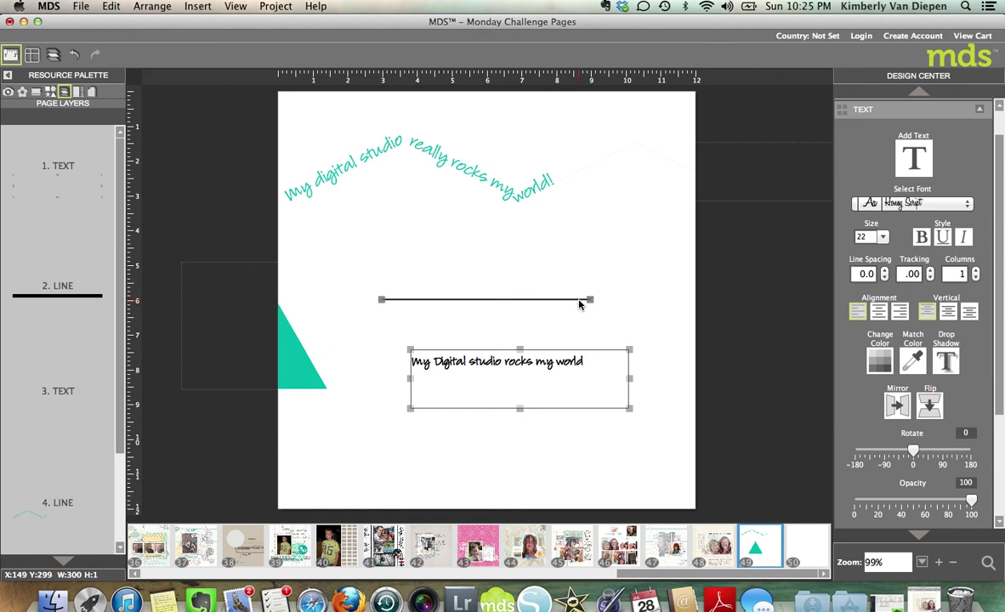
{"action": "right_click", "coordinate": [579, 303]}
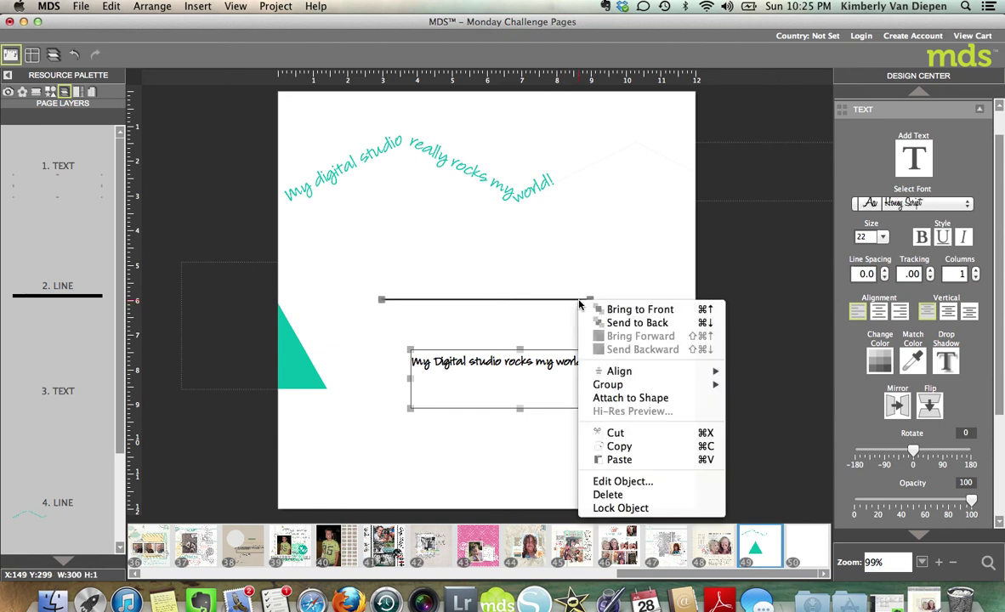
{"action": "left_click", "coordinate": [618, 398]}
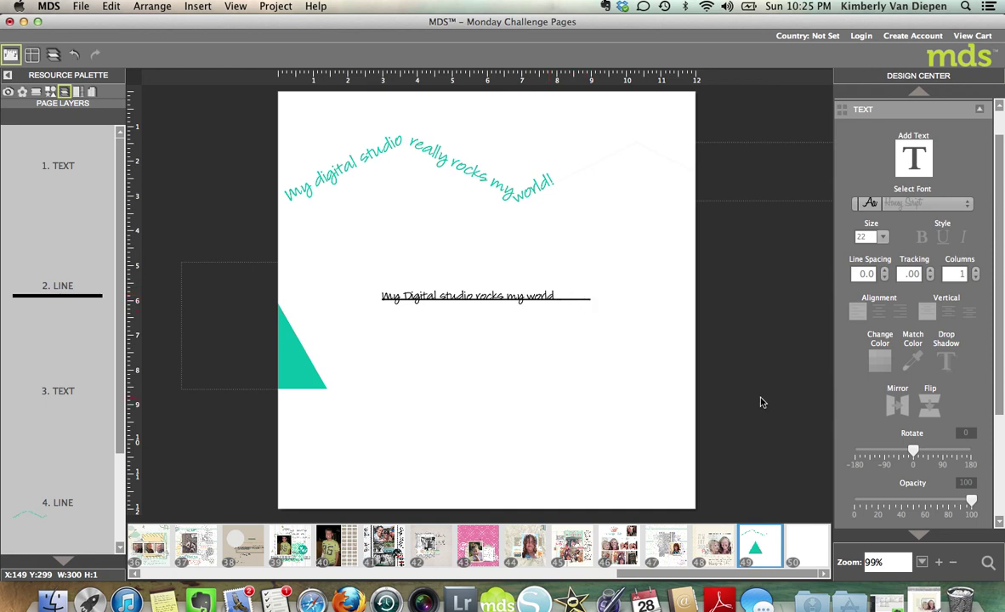
Step: Set the horizontal line's opacity to 0 so only its attached text shows
{"action": "scroll", "coordinate": [836, 345], "scroll_direction": "down", "scroll_amount": 3}
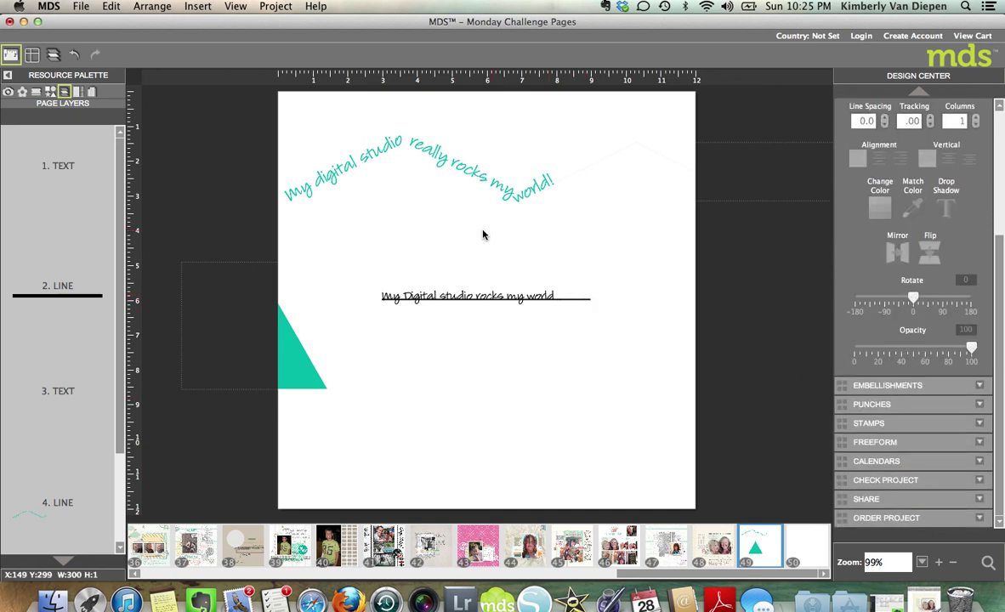
{"action": "left_click", "coordinate": [585, 299]}
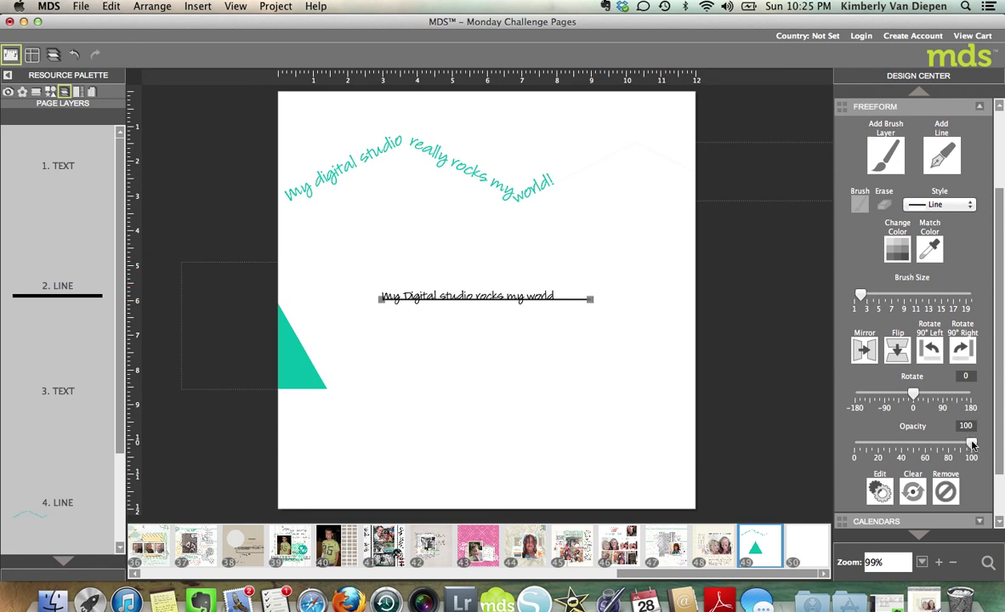
{"action": "left_click_drag", "start_coordinate": [971, 443], "coordinate": [855, 452]}
{"action": "left_click", "coordinate": [602, 402]}
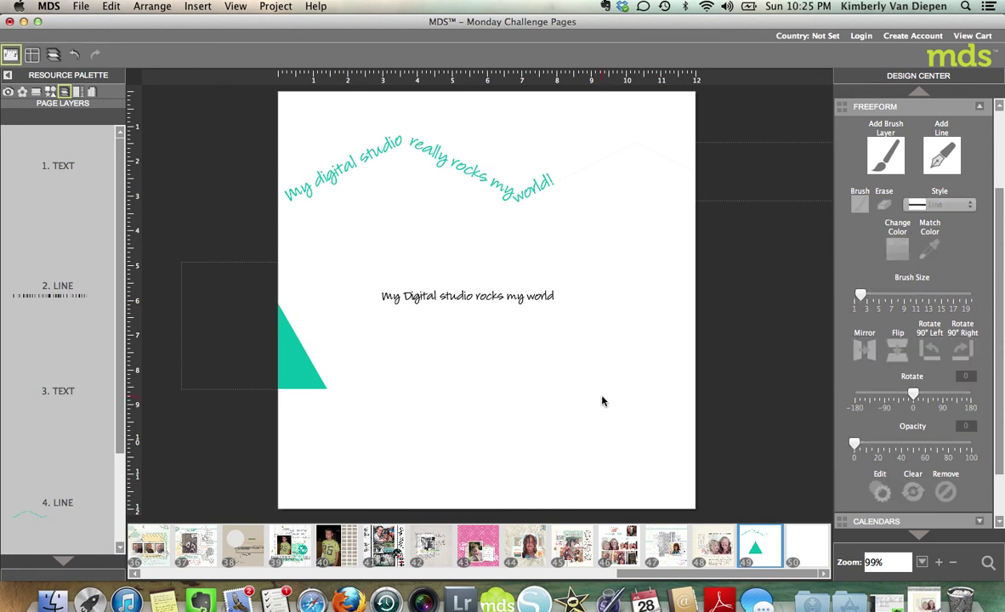
Step: Add a freeform line to the page using the Zig Zag starter line
{"action": "left_click", "coordinate": [941, 164]}
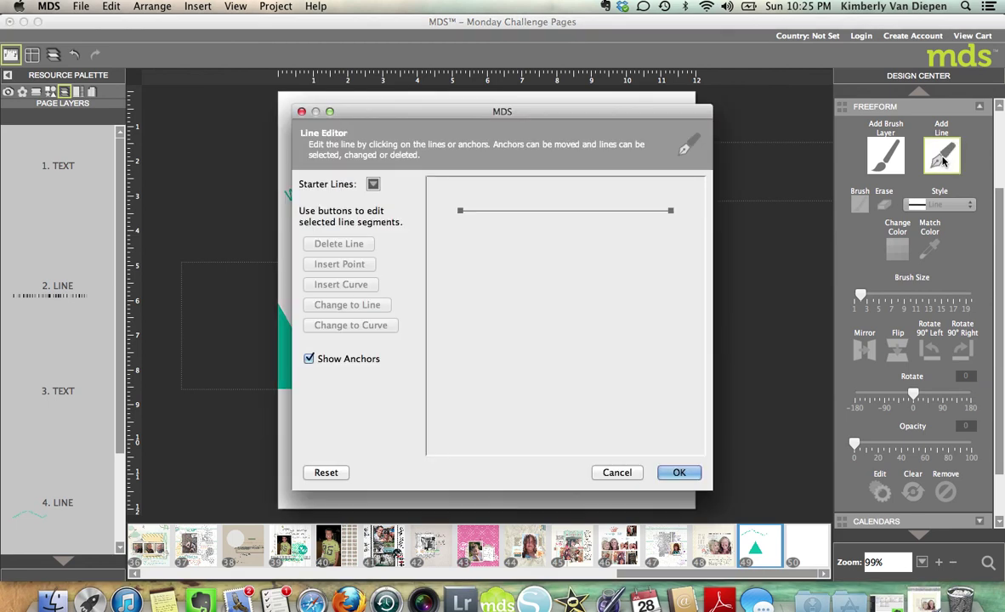
{"action": "left_click", "coordinate": [372, 183]}
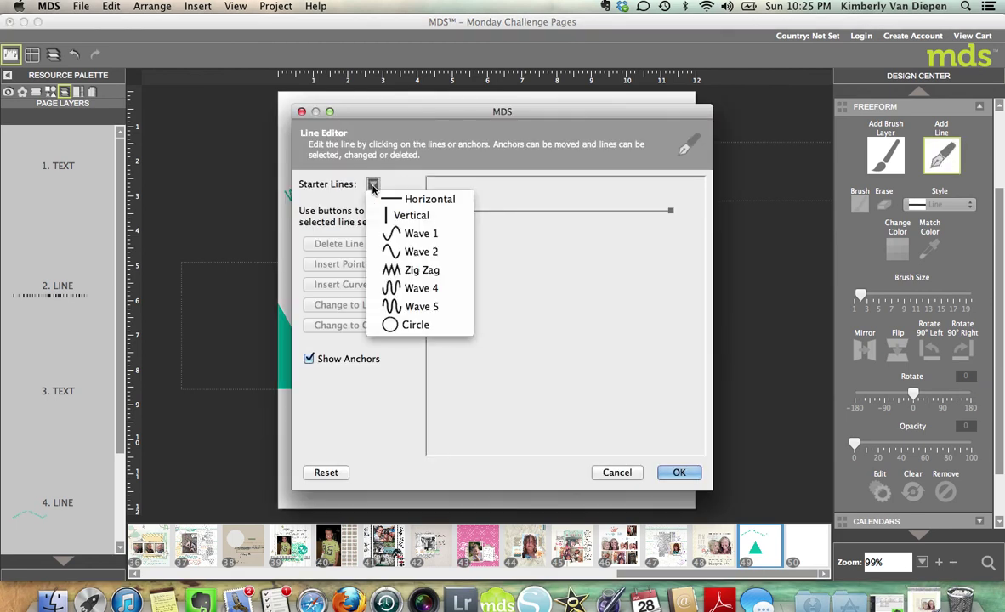
{"action": "left_click", "coordinate": [418, 269]}
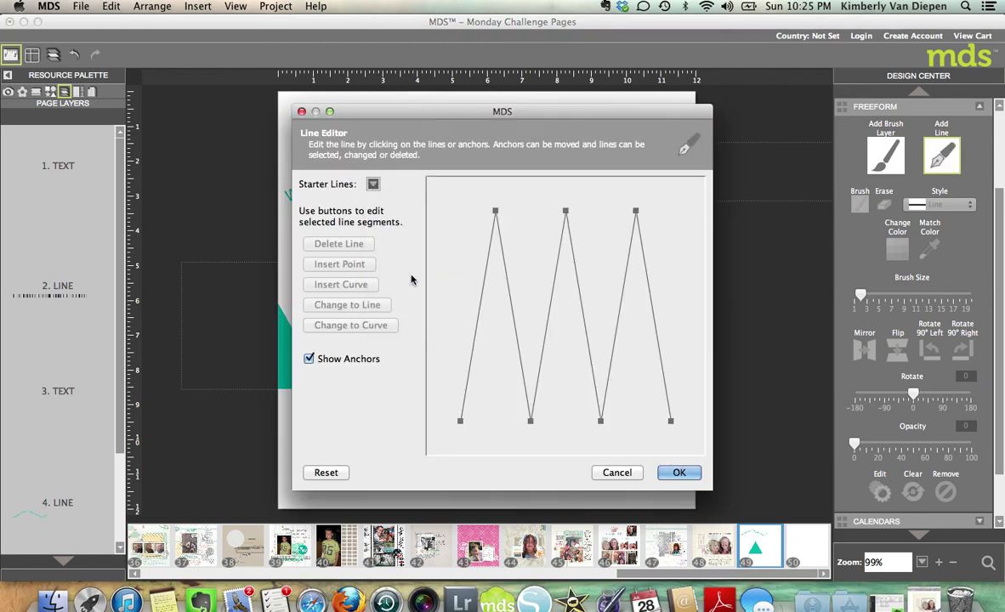
{"action": "left_click", "coordinate": [678, 472]}
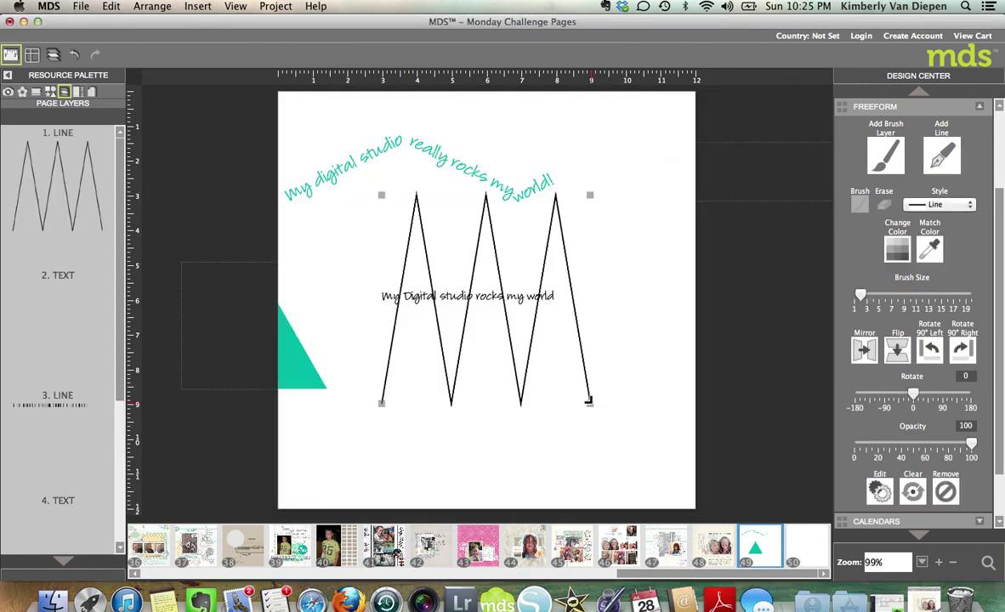
Step: Flatten and widen the zig zag line to about 719 by 92, placed near the page's lower edge at about X -22, Y 427
{"action": "left_click_drag", "start_coordinate": [588, 399], "coordinate": [766, 383]}
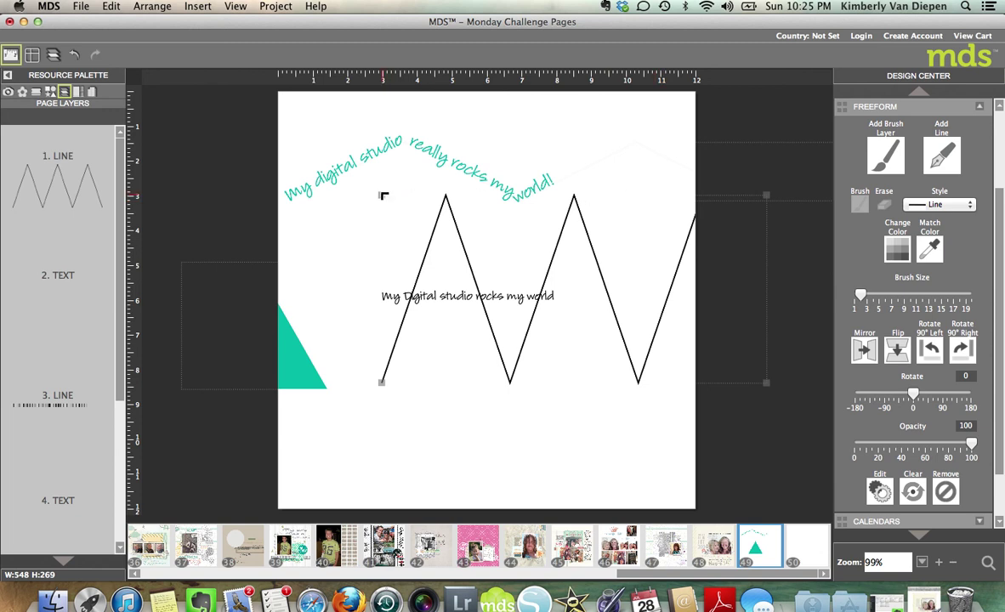
{"action": "left_click_drag", "start_coordinate": [381, 196], "coordinate": [368, 317]}
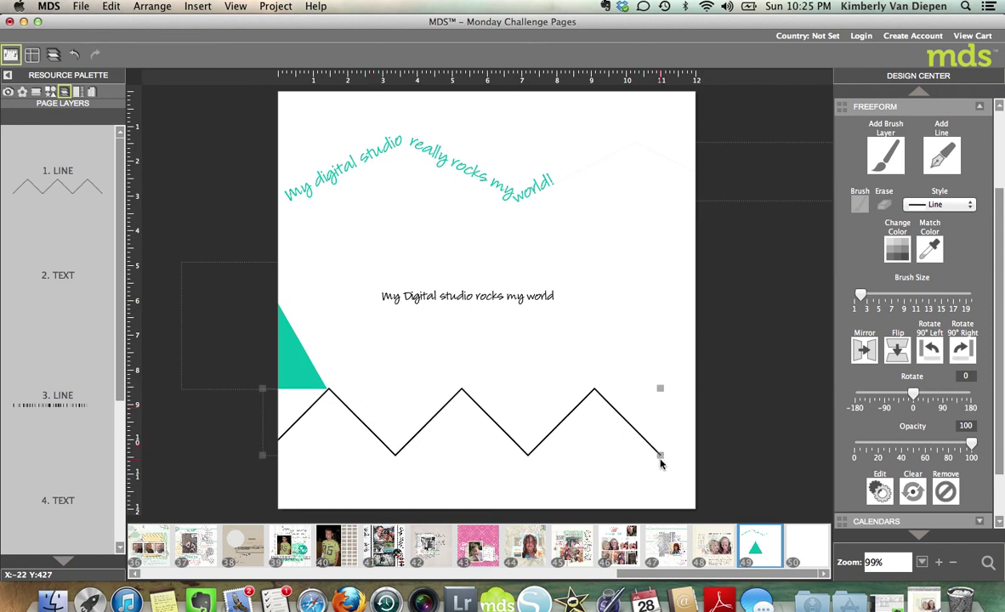
{"action": "left_click_drag", "start_coordinate": [660, 459], "coordinate": [763, 457]}
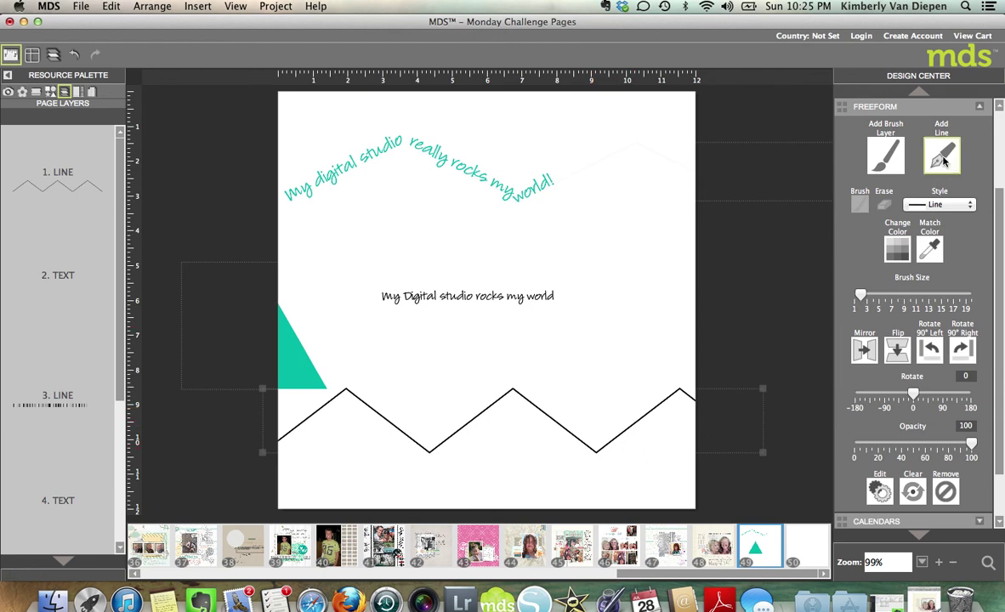
Step: Add a new text box to the page and set its font to Louisiana
{"action": "scroll", "coordinate": [941, 138], "scroll_direction": "up", "scroll_amount": 3}
{"action": "left_click", "coordinate": [901, 108]}
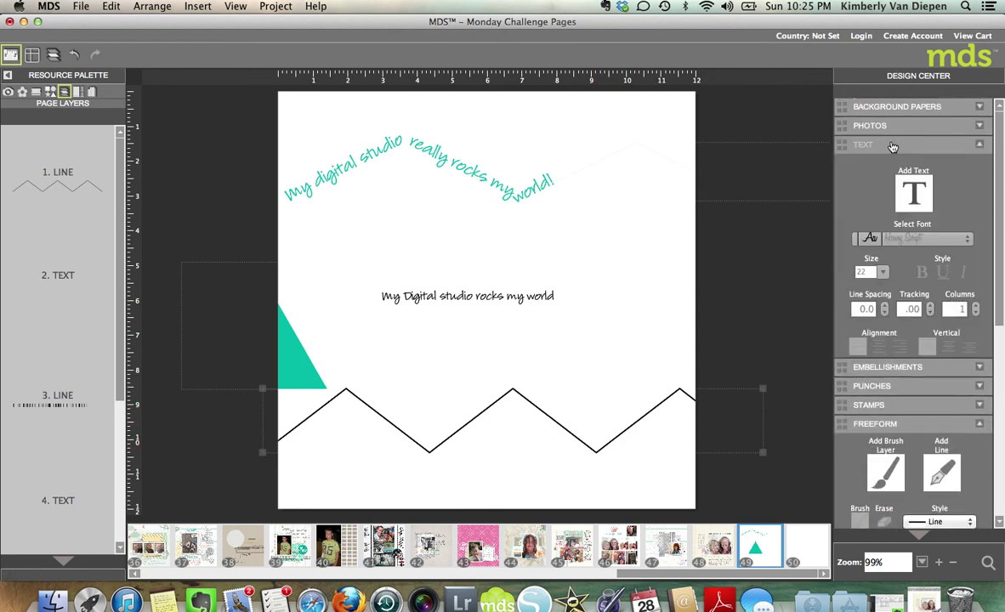
{"action": "left_click", "coordinate": [912, 150]}
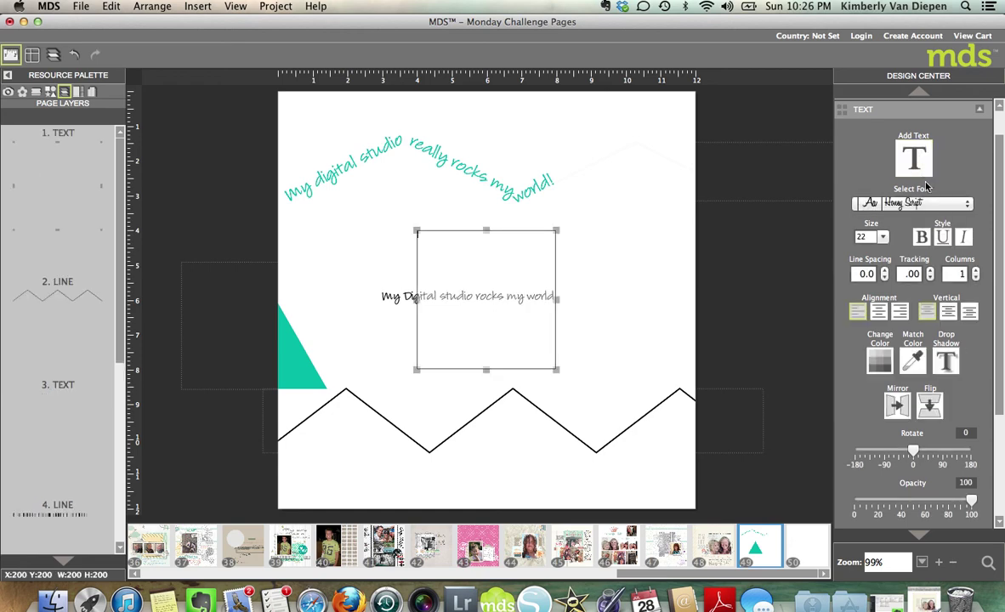
{"action": "left_click", "coordinate": [908, 204]}
{"action": "type", "text": "lou"}
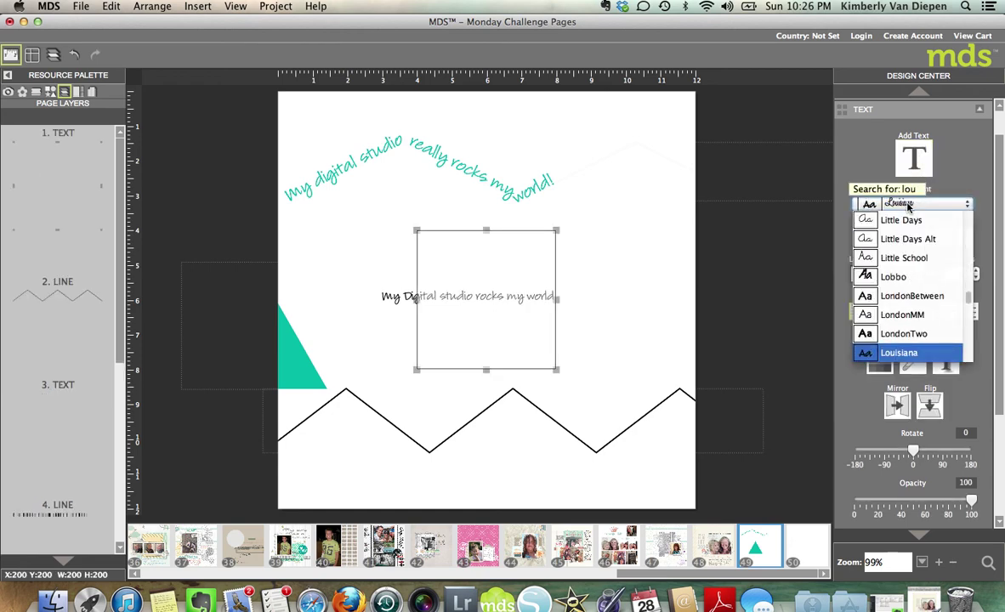
{"action": "key", "text": "Return"}
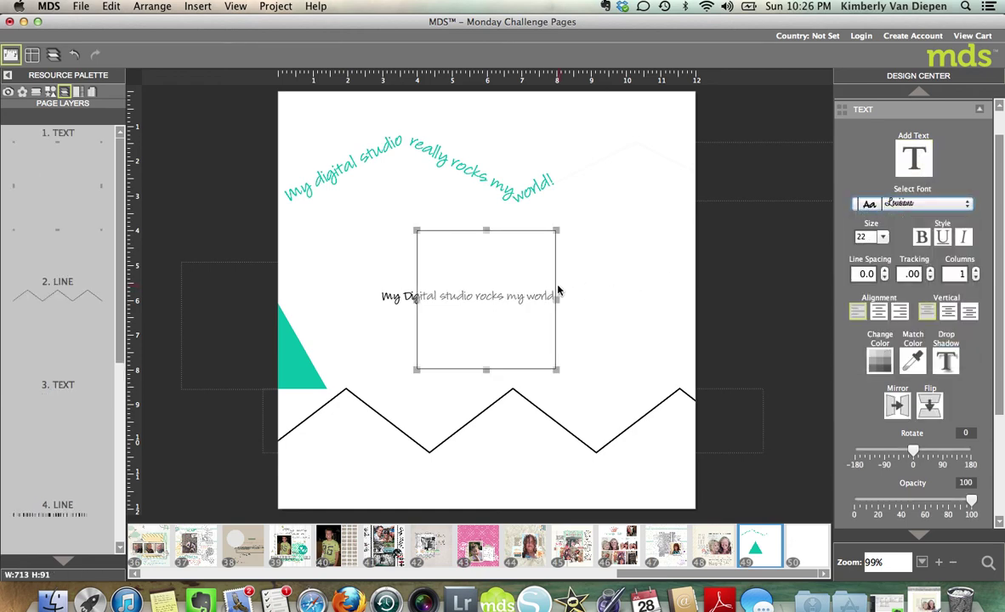
Step: Resize the new text box to about 432 by 84
{"action": "left_click_drag", "start_coordinate": [555, 299], "coordinate": [720, 303]}
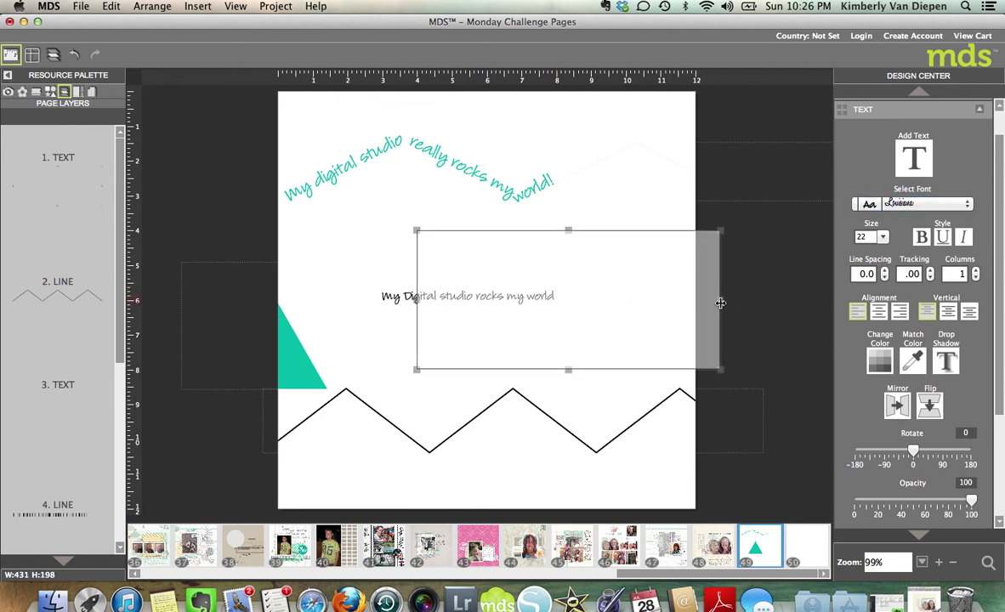
{"action": "left_click_drag", "start_coordinate": [568, 370], "coordinate": [570, 288]}
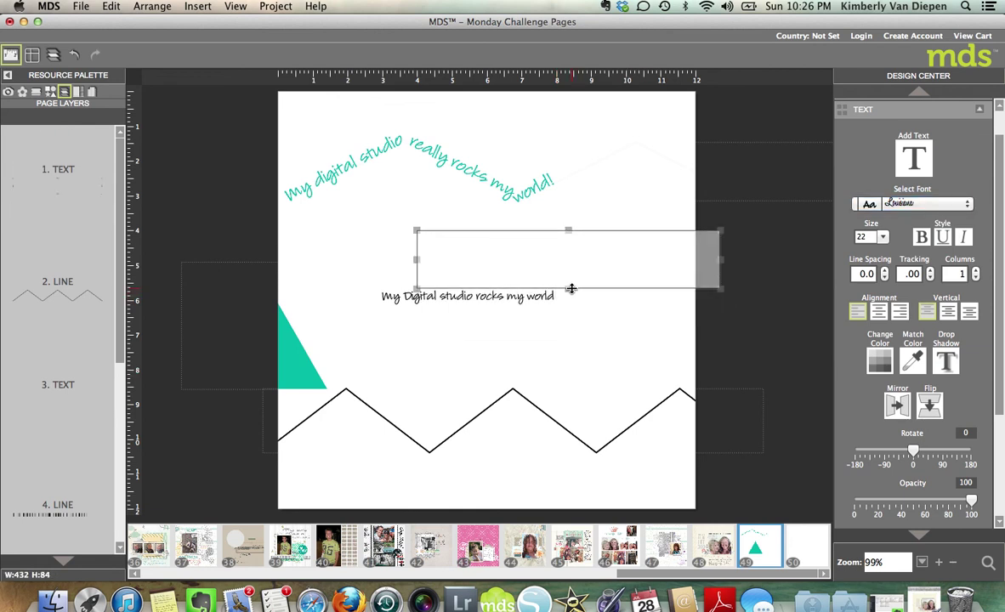
{"action": "left_click", "coordinate": [476, 247]}
Step: Enter "My digital Studio rocks my world" in the new text box at font size 48
{"action": "left_click", "coordinate": [880, 236]}
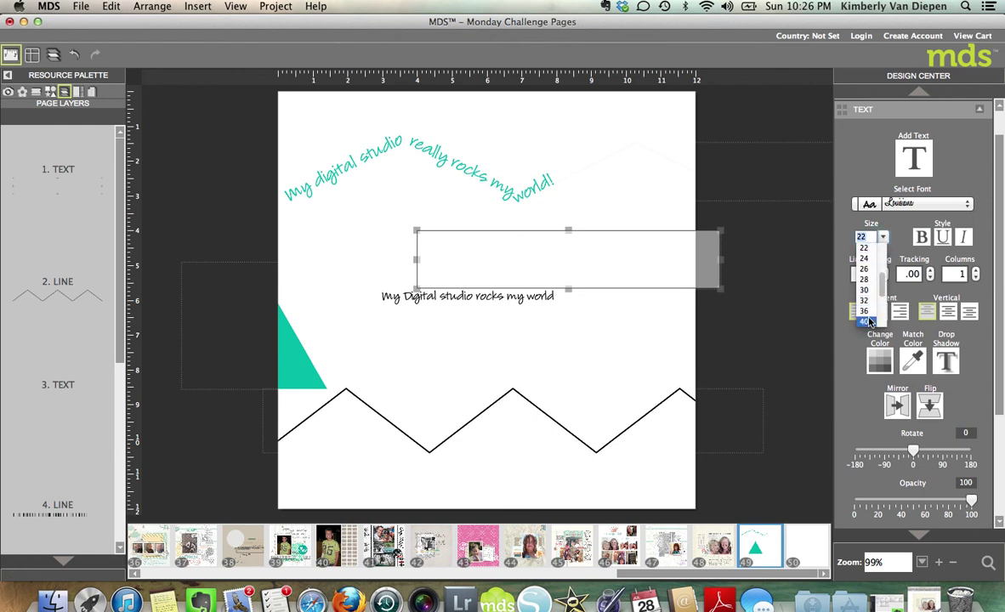
{"action": "scroll", "coordinate": [867, 322], "scroll_direction": "down", "scroll_amount": 2}
{"action": "left_click", "coordinate": [867, 311]}
{"action": "type", "text": "m"}
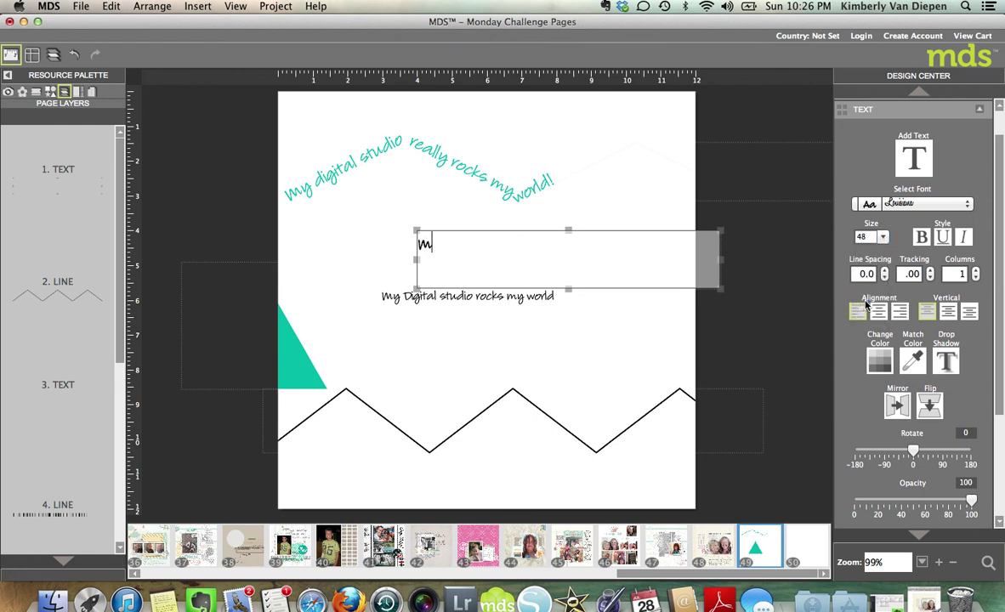
{"action": "type", "text": "y digital "}
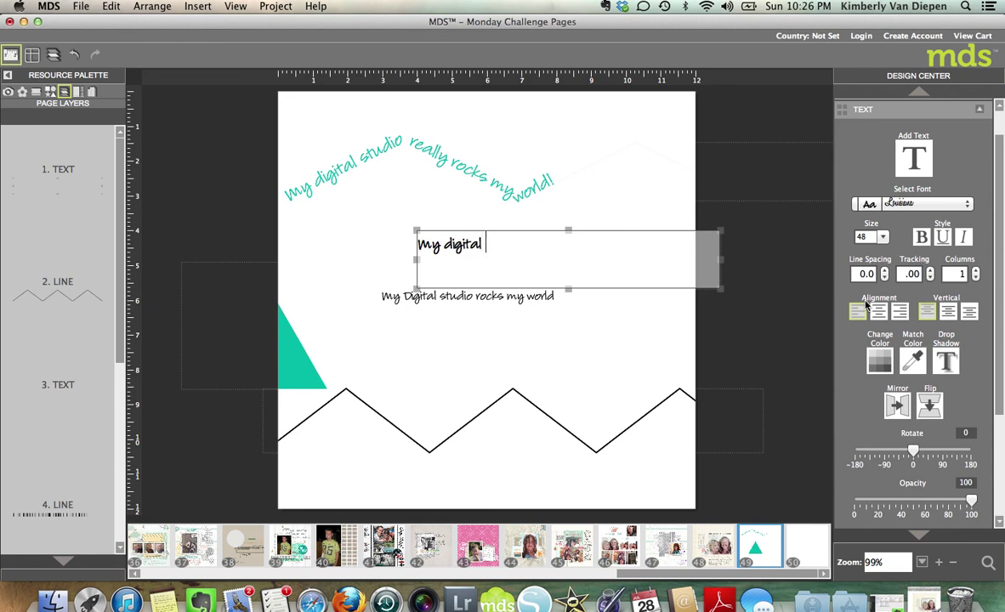
{"action": "type", "text": "Studio rock"}
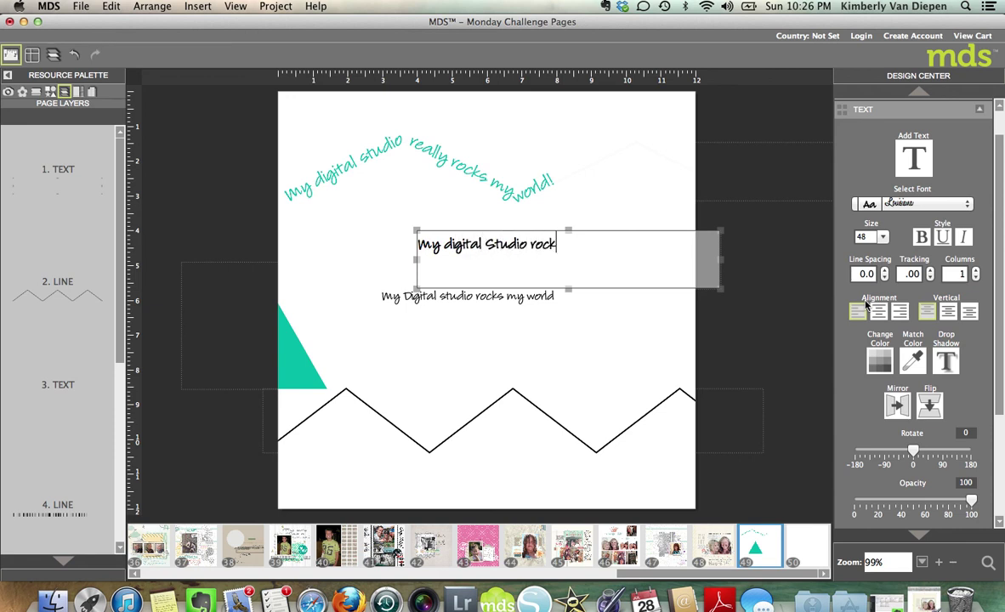
{"action": "type", "text": "s my world"}
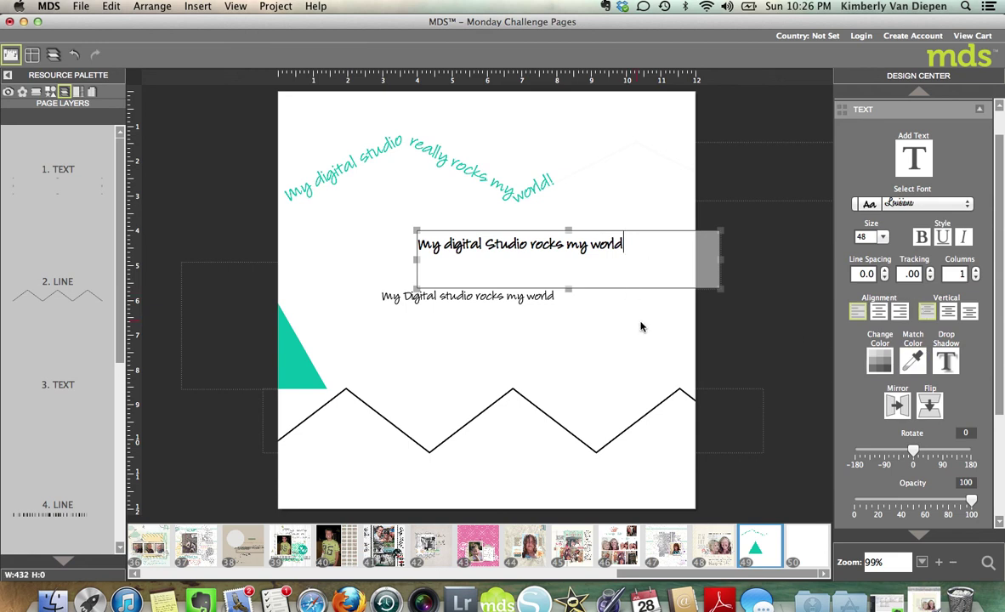
Step: Select the zig zag line together with the new text box and attach the text to the line's shape
{"action": "left_click", "coordinate": [646, 421]}
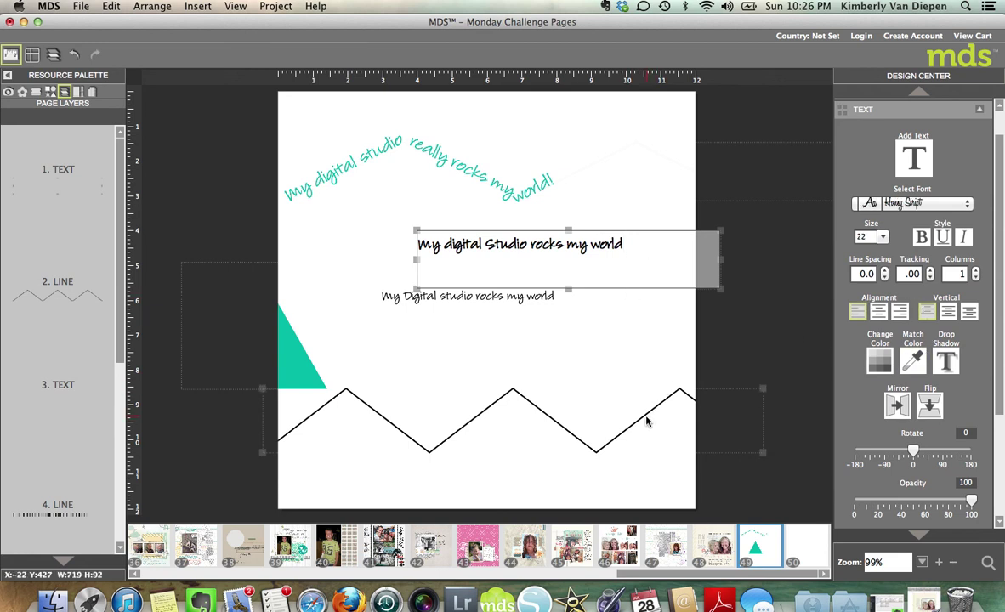
{"action": "right_click", "coordinate": [646, 421]}
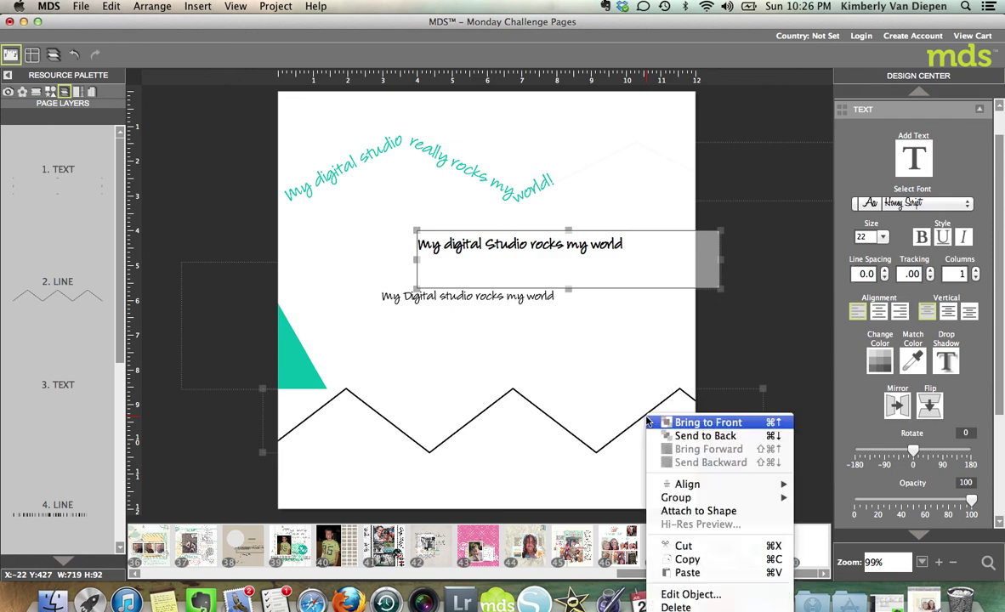
{"action": "left_click", "coordinate": [687, 511]}
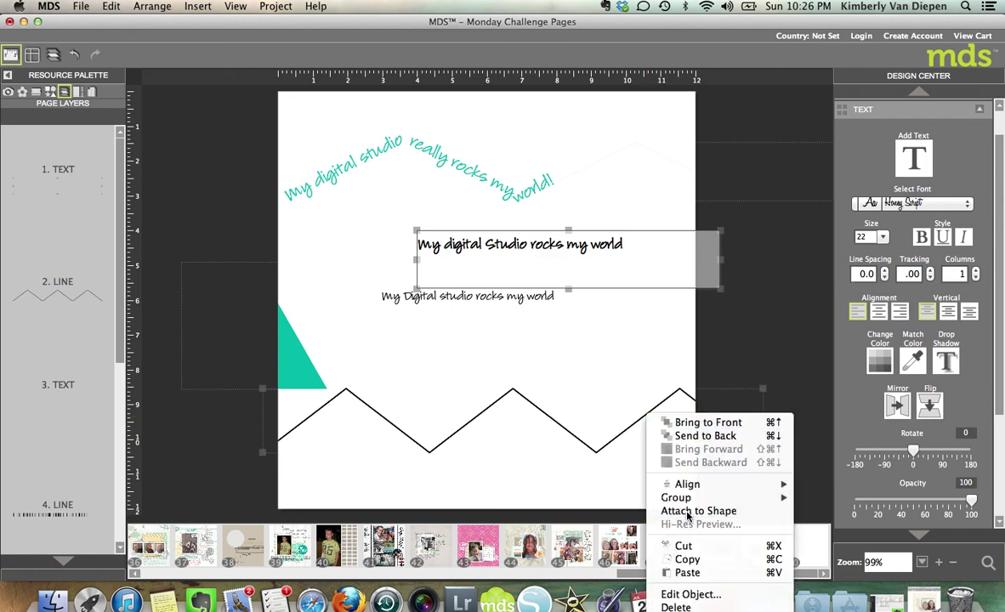
Step: Move the zig zag line with its text to about X 9, Y 435 and enlarge it to about 835 by 106
{"action": "left_click", "coordinate": [506, 414]}
{"action": "left_click_drag", "start_coordinate": [533, 417], "coordinate": [522, 421]}
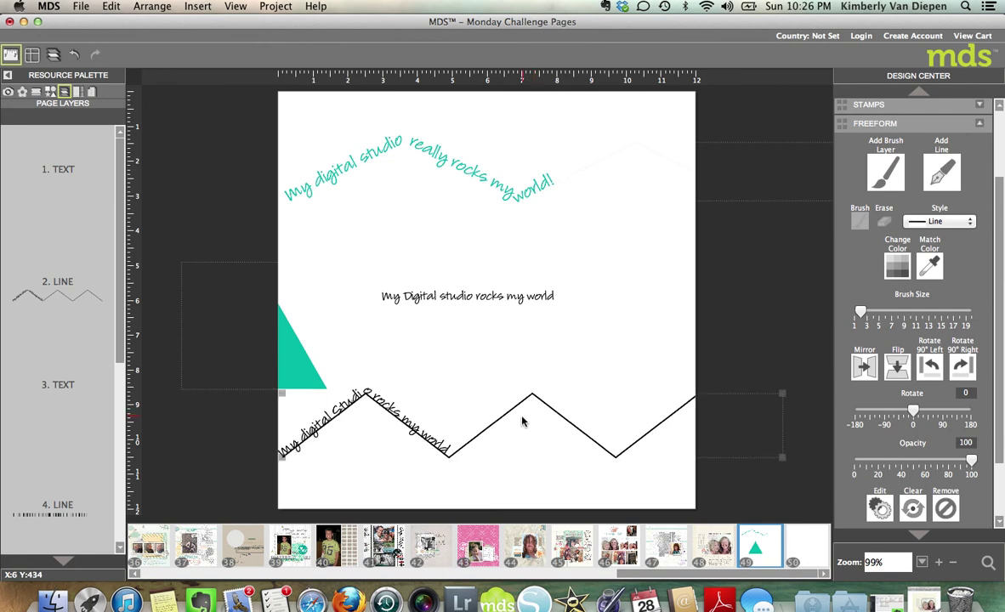
{"action": "left_click", "coordinate": [522, 421]}
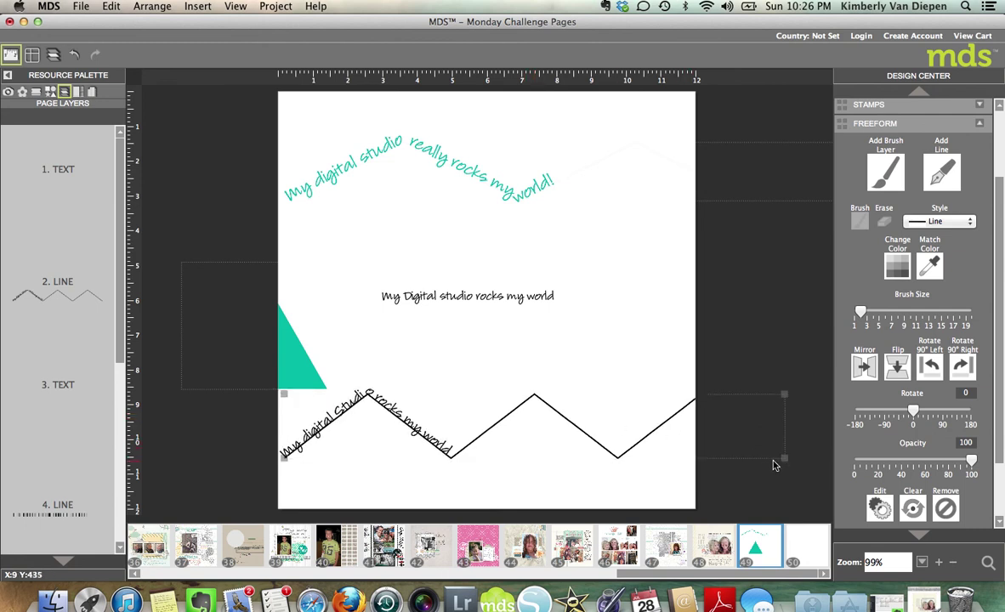
{"action": "left_click_drag", "start_coordinate": [784, 457], "coordinate": [866, 472]}
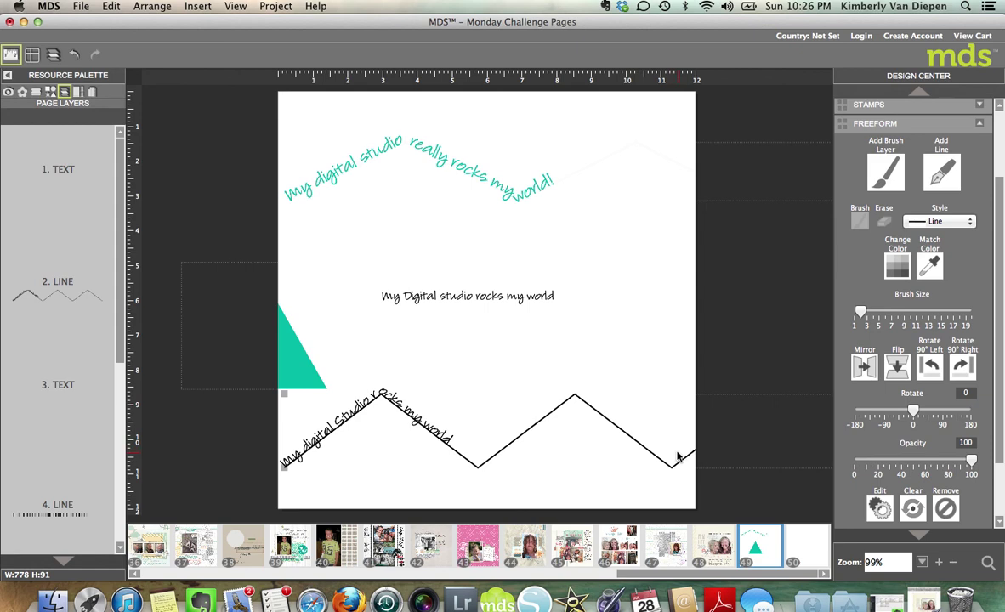
Step: Edit the zig zag line's attached text, keeping the Louisiana font, making it italic and colouring it light aqua green
{"action": "double_click", "coordinate": [427, 425]}
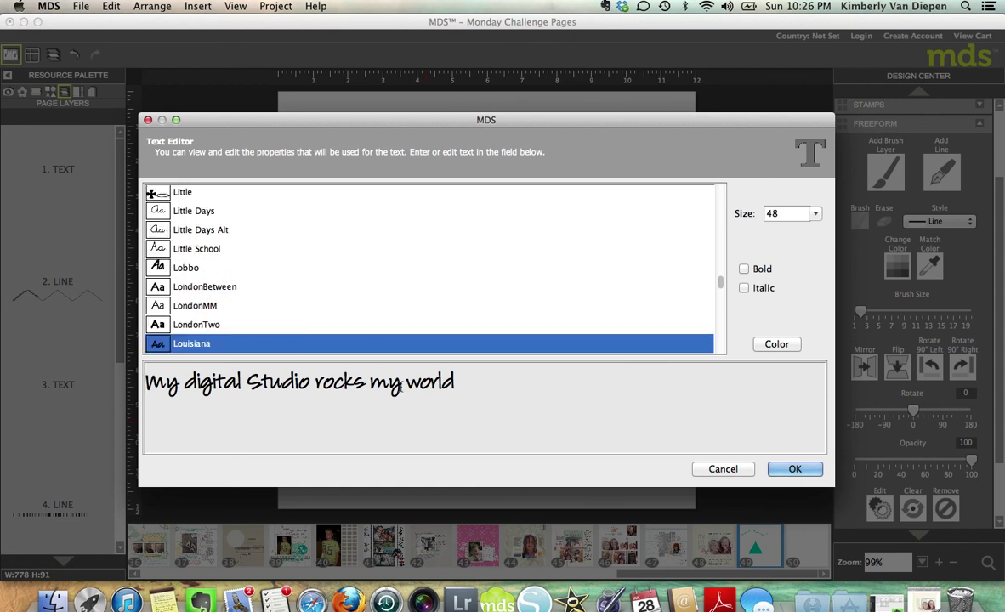
{"action": "left_click", "coordinate": [205, 306]}
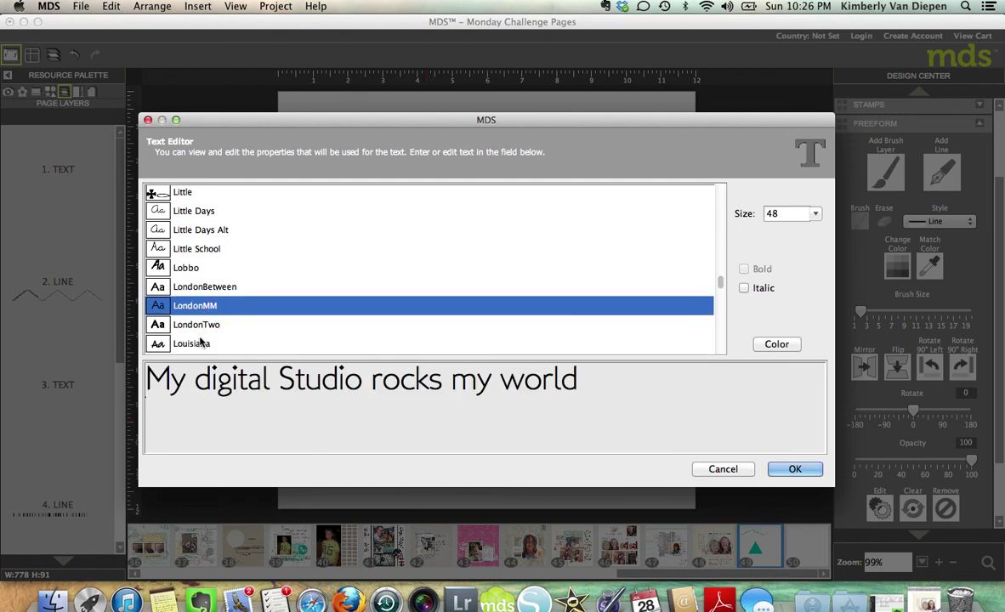
{"action": "left_click", "coordinate": [200, 342]}
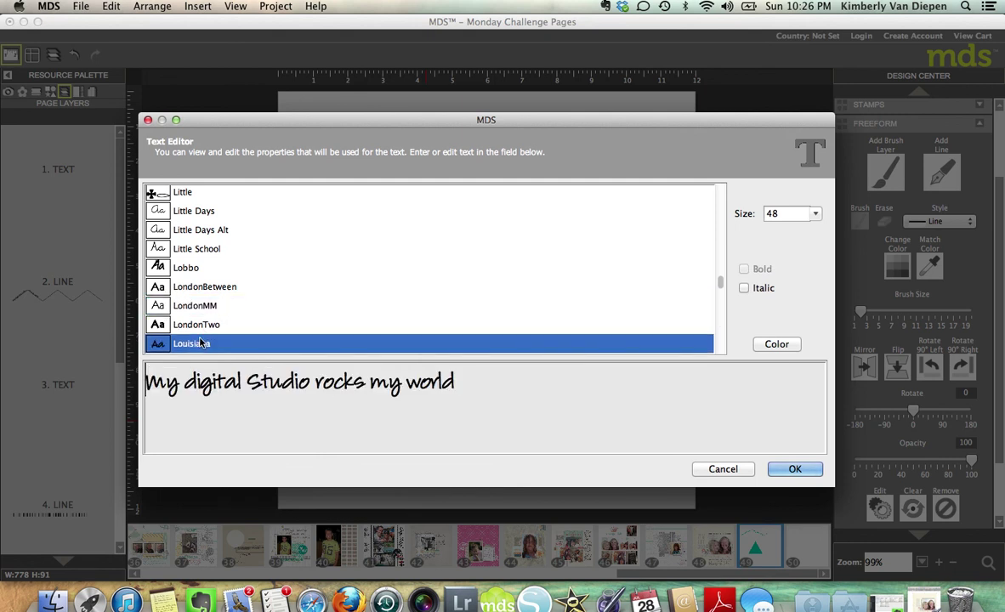
{"action": "left_click", "coordinate": [743, 288]}
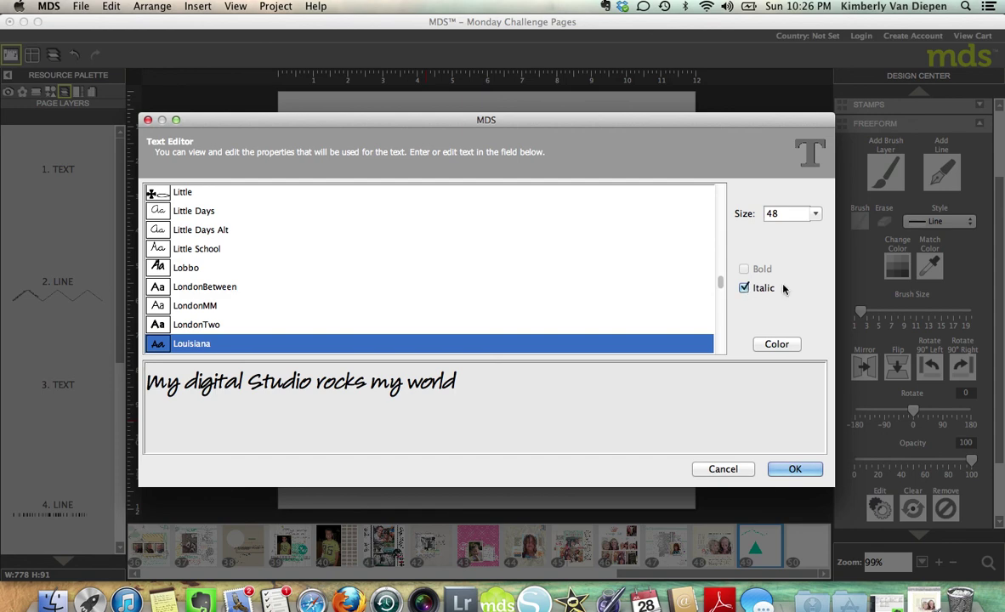
{"action": "left_click", "coordinate": [776, 343]}
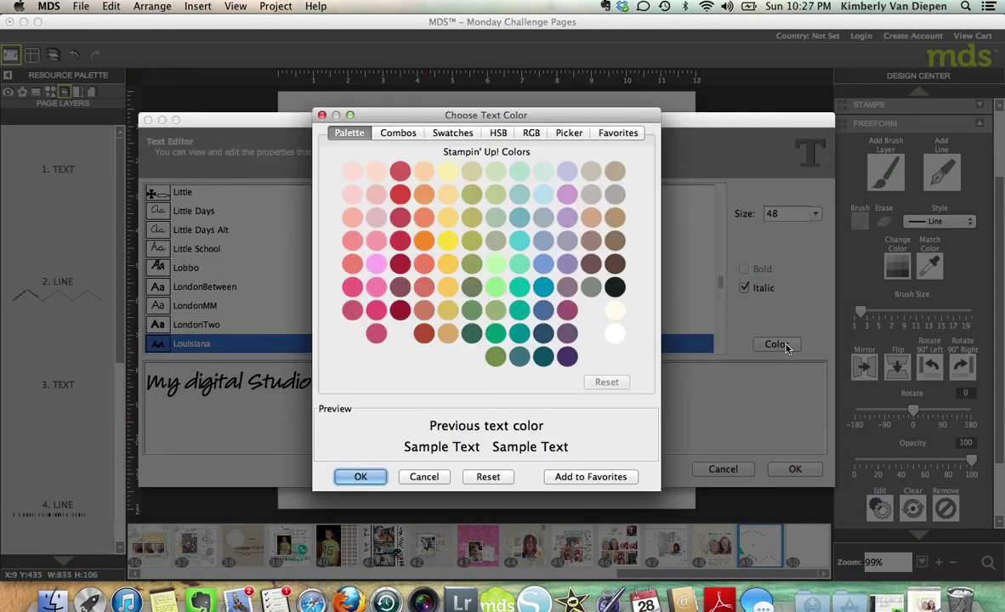
{"action": "left_click", "coordinate": [520, 264]}
{"action": "left_click", "coordinate": [360, 476]}
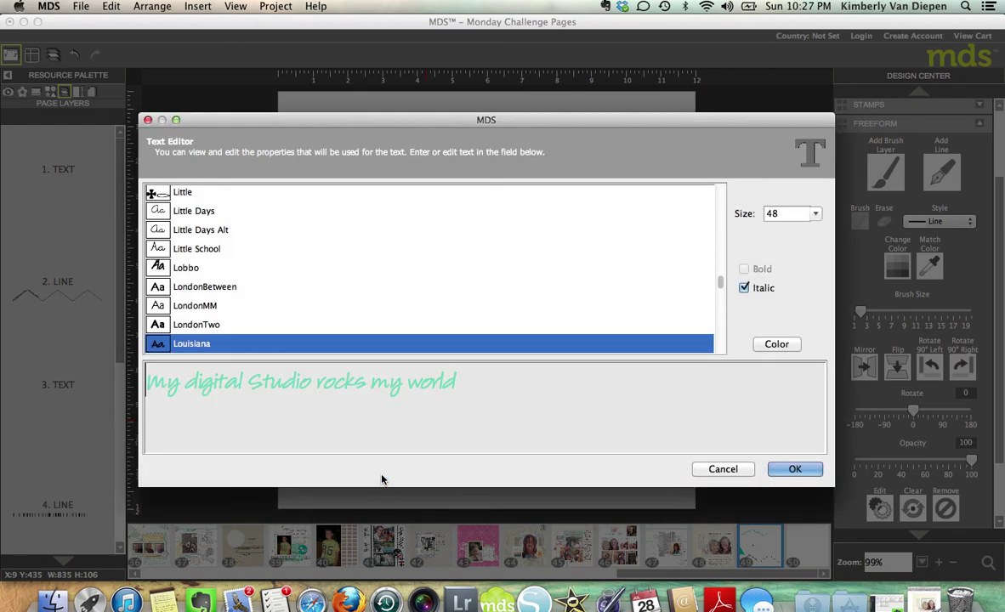
{"action": "left_click", "coordinate": [795, 468]}
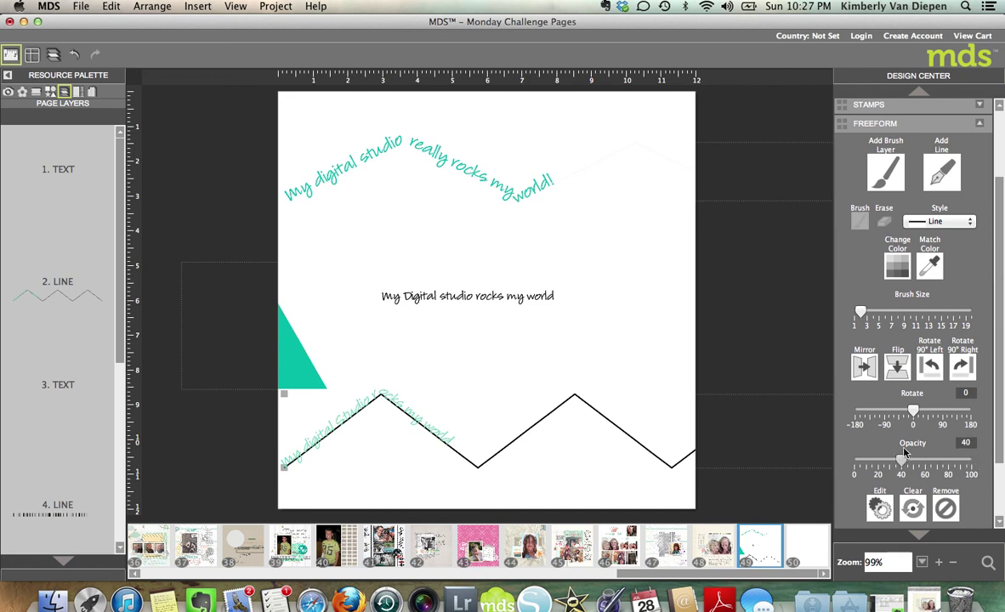
Step: Set the zig zag line's opacity to 0 so only its attached text shows
{"action": "left_click_drag", "start_coordinate": [970, 460], "coordinate": [854, 459]}
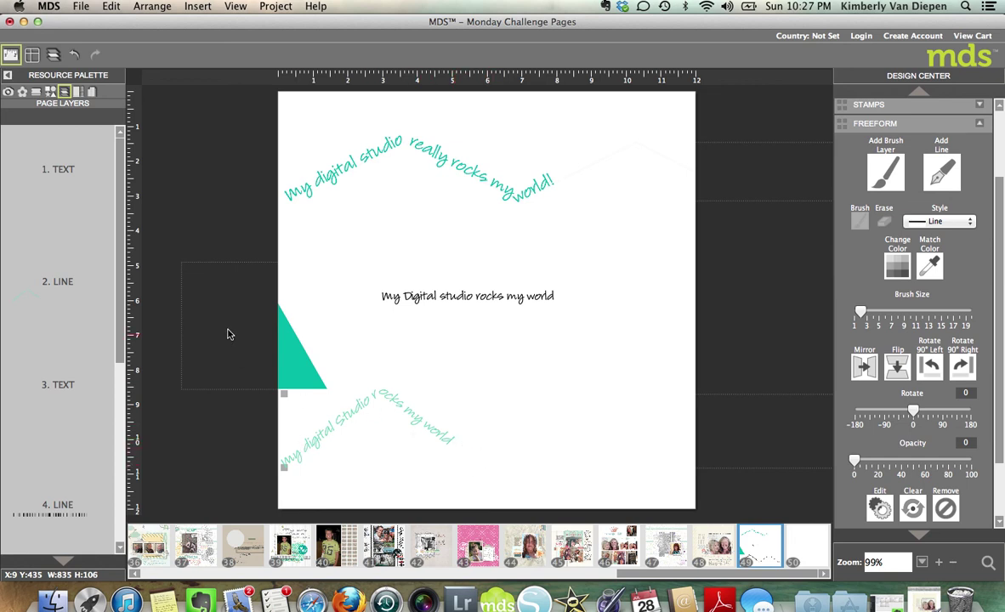
Step: Move the green triangle to about X 316, Y 357 and place the zig zag text over its peak at about X 273, Y 332
{"action": "left_click", "coordinate": [288, 359]}
{"action": "left_click_drag", "start_coordinate": [287, 358], "coordinate": [600, 429]}
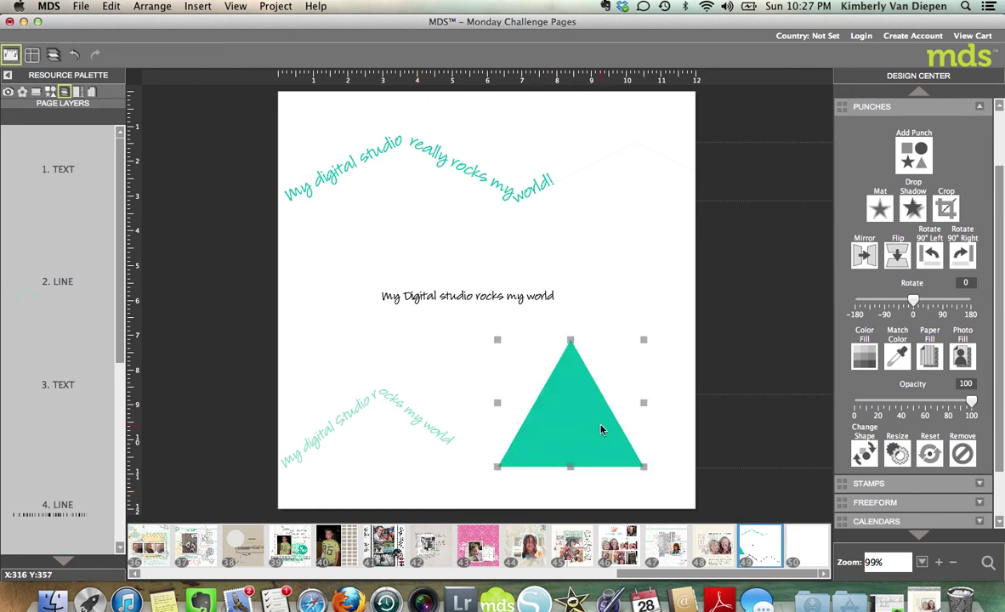
{"action": "left_click", "coordinate": [340, 409]}
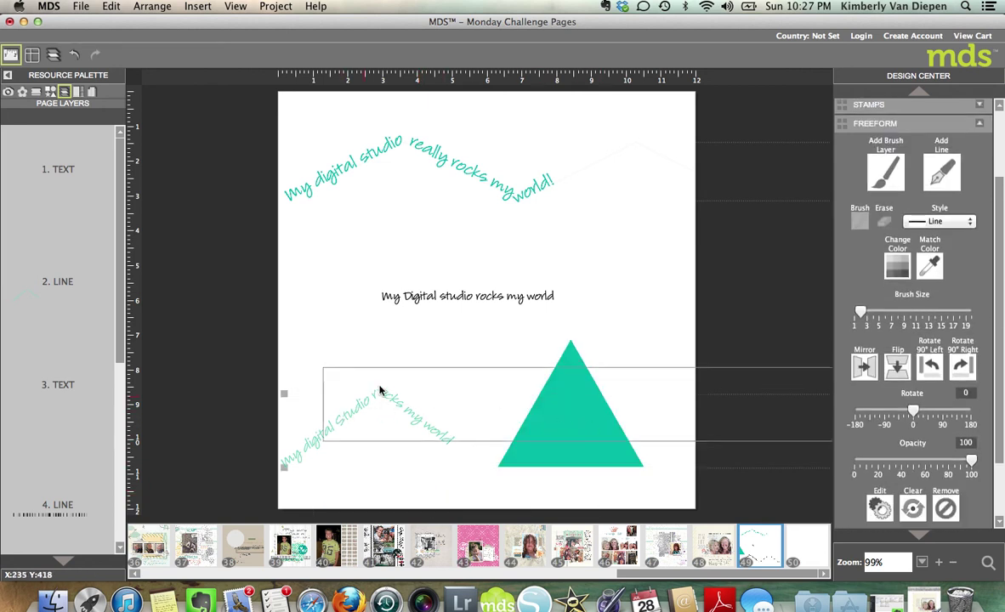
{"action": "left_click_drag", "start_coordinate": [380, 391], "coordinate": [524, 344]}
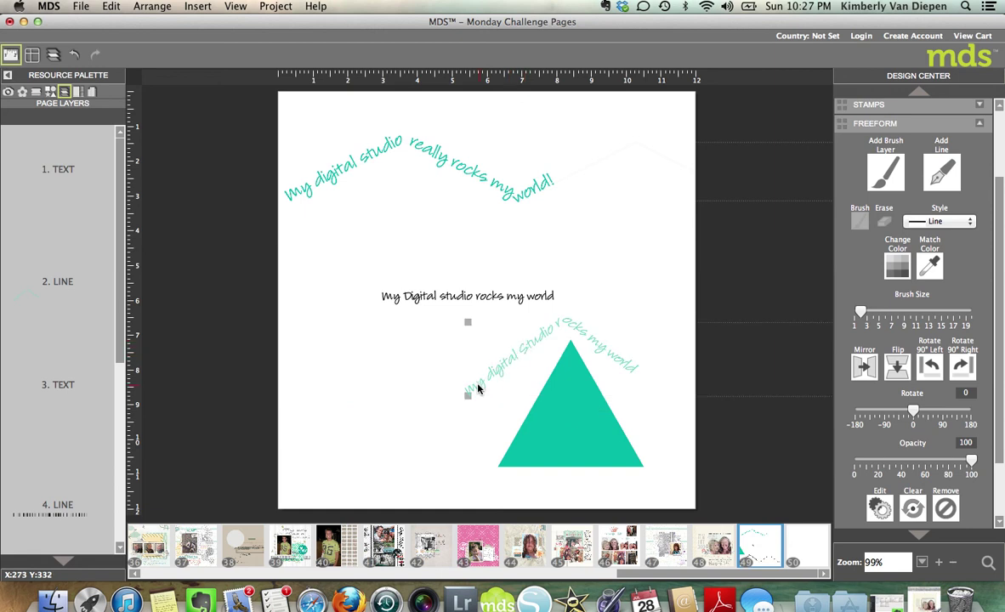
Step: Resize the zig zag text to about 796 by 190 and nudge it slightly down and left along the triangle's sloping edge
{"action": "left_click_drag", "start_coordinate": [468, 393], "coordinate": [492, 453]}
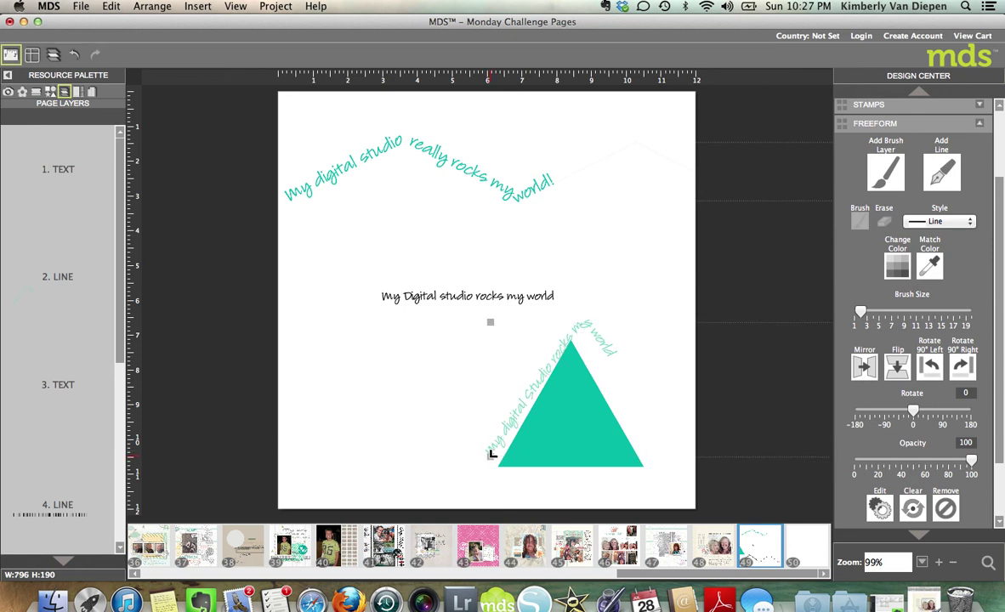
{"action": "left_click", "coordinate": [582, 323]}
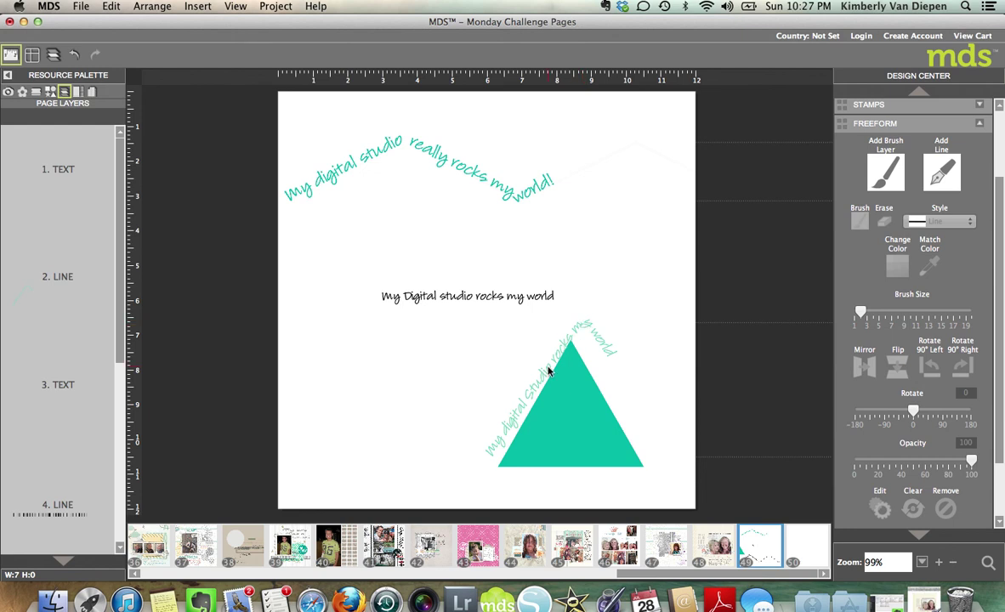
{"action": "left_click", "coordinate": [514, 361]}
{"action": "left_click_drag", "start_coordinate": [547, 375], "coordinate": [542, 379]}
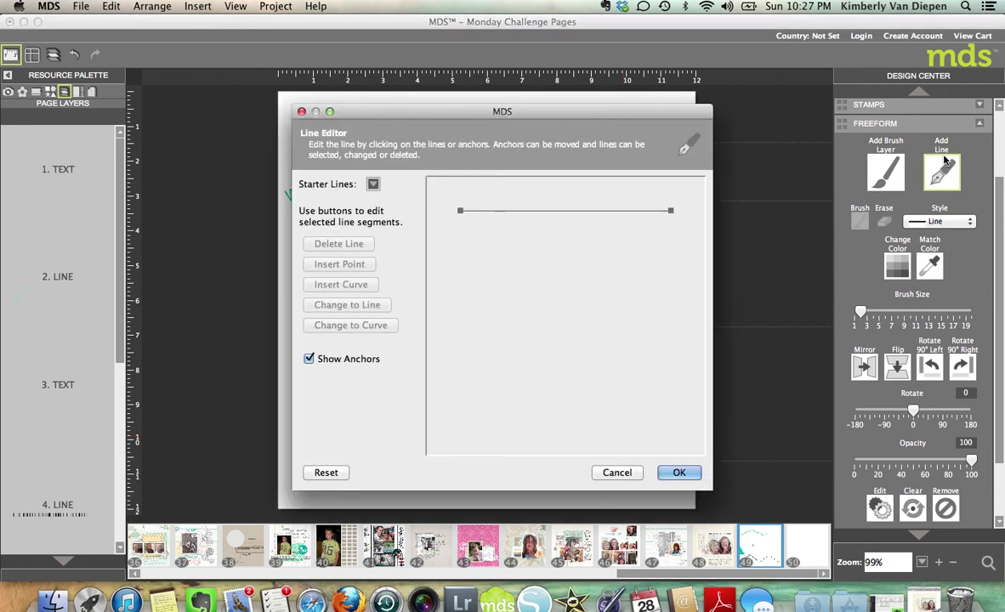
Step: Add a freeform line to the page using the circle starter line
{"action": "left_click", "coordinate": [941, 171]}
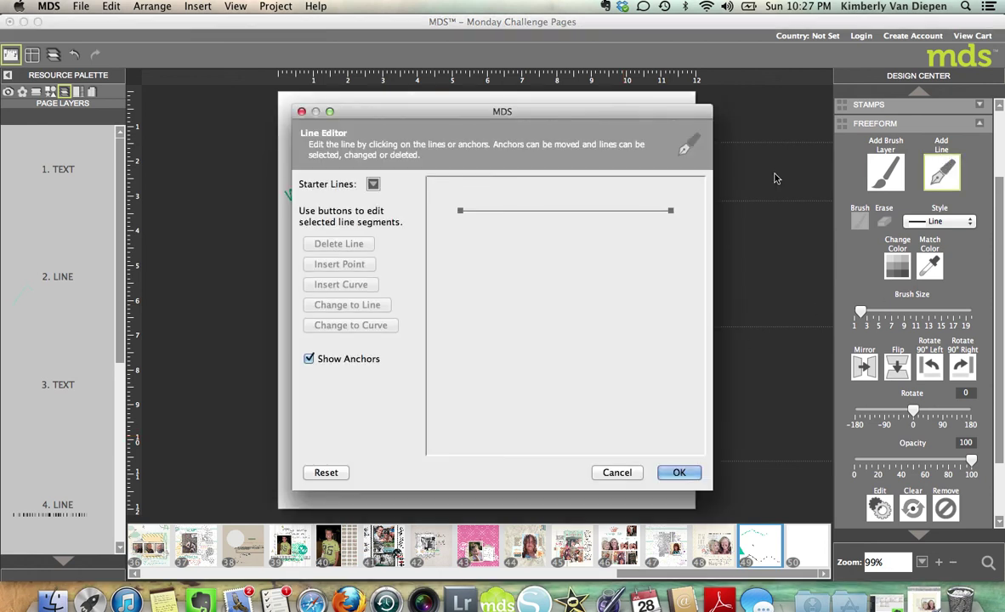
{"action": "left_click", "coordinate": [373, 183]}
{"action": "left_click", "coordinate": [432, 324]}
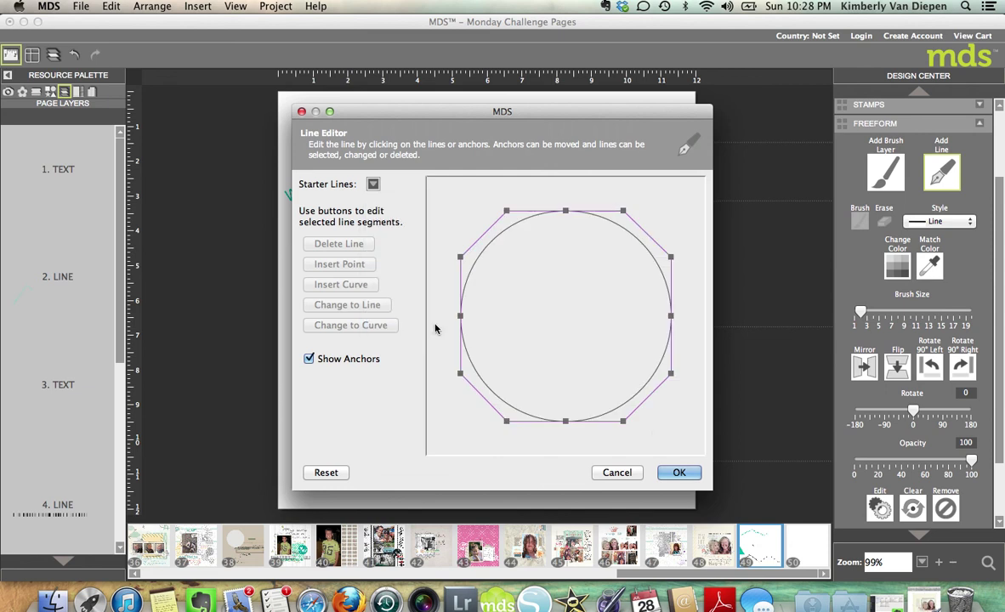
{"action": "left_click", "coordinate": [678, 475]}
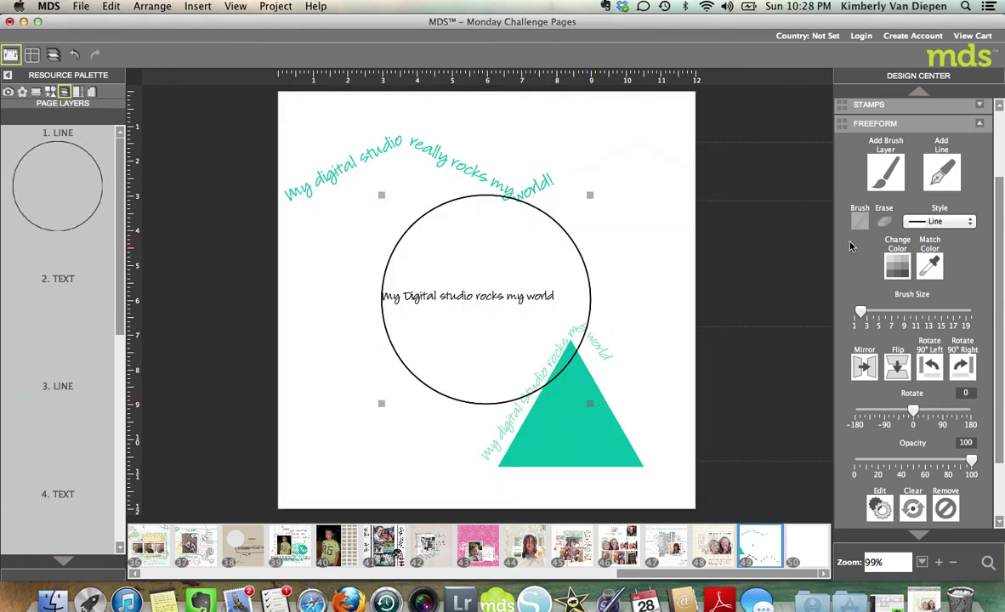
{"action": "scroll", "coordinate": [884, 187], "scroll_direction": "up", "scroll_amount": 3}
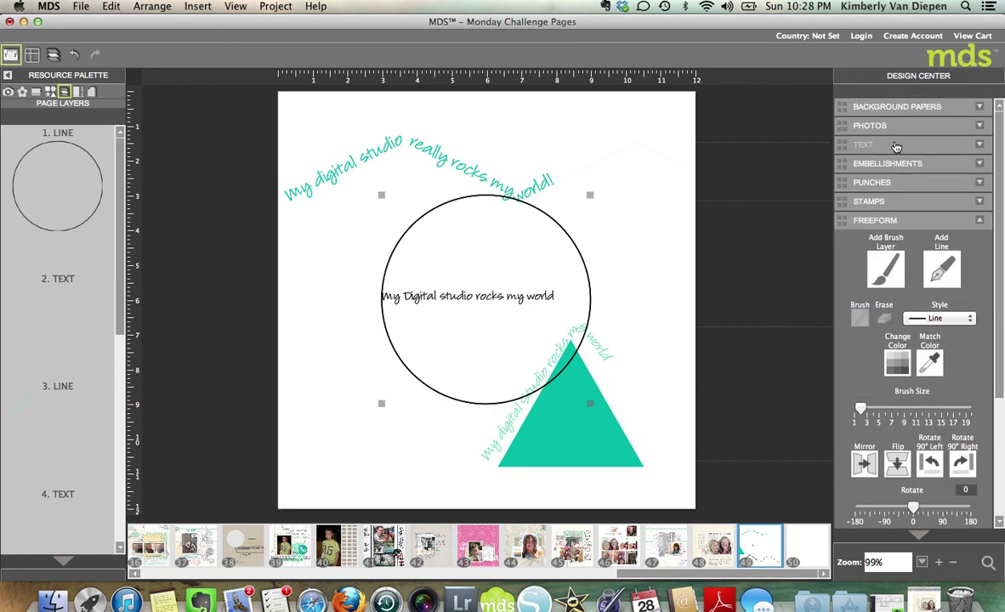